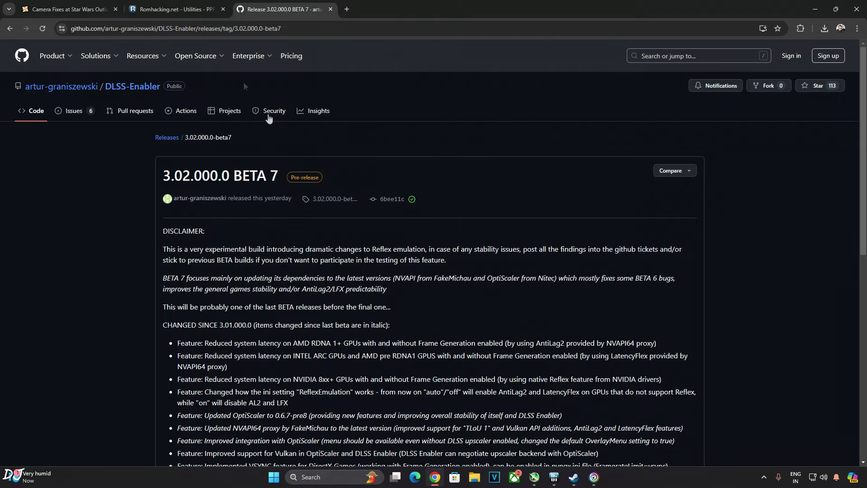
- Review the DLSS Enabler 3.02.000.0 BETA 7 release assets, then switch to the mod's browser tab
{"action": "mouse_move", "coordinate": [96, 56]}
{"action": "scroll", "coordinate": [183, 368], "scroll_direction": "down", "scroll_amount": 10}
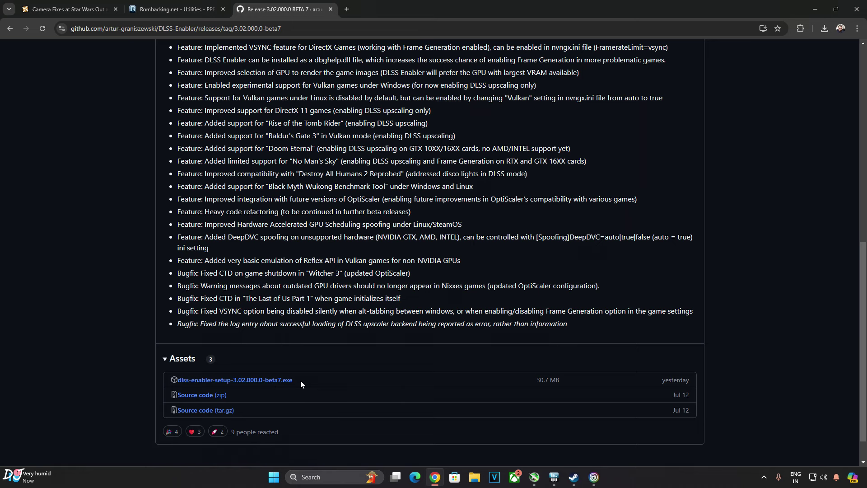
{"action": "key", "text": "ctrl+shift+Tab"}
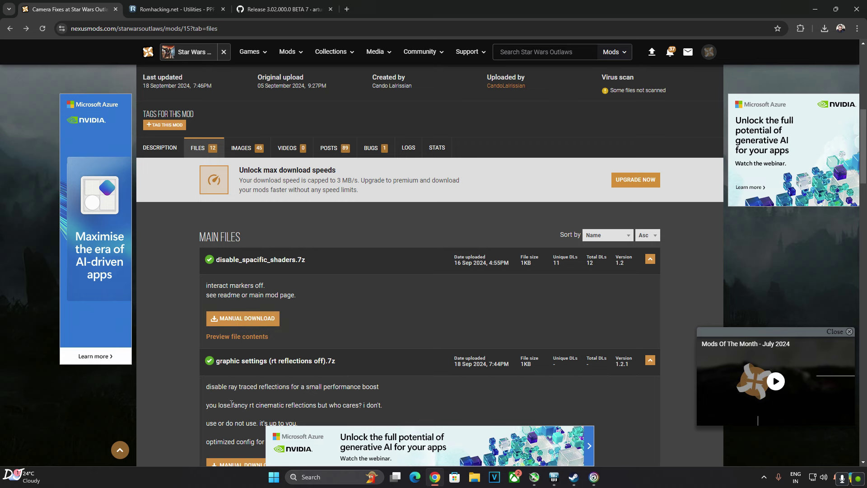
- Manually download swol_disable_lens_distortion.zip from the Star Wars Outlaws mod's Files list
{"action": "scroll", "coordinate": [194, 238], "scroll_direction": "down", "scroll_amount": 15}
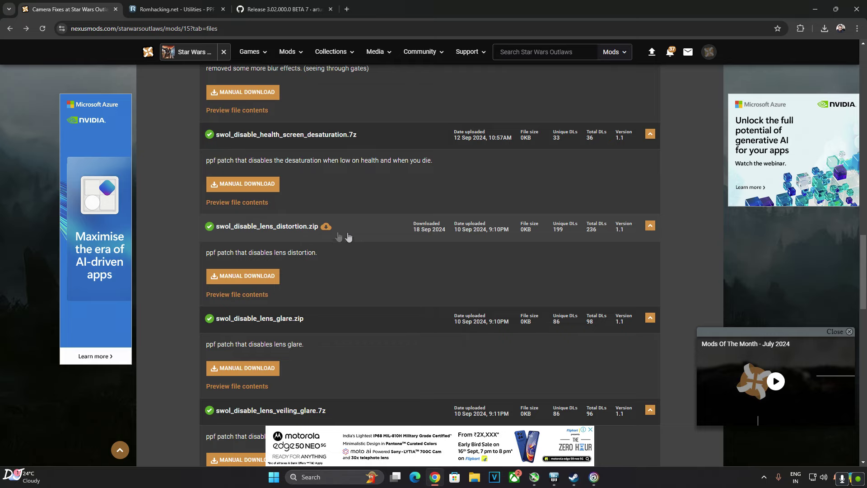
{"action": "left_click", "coordinate": [257, 277]}
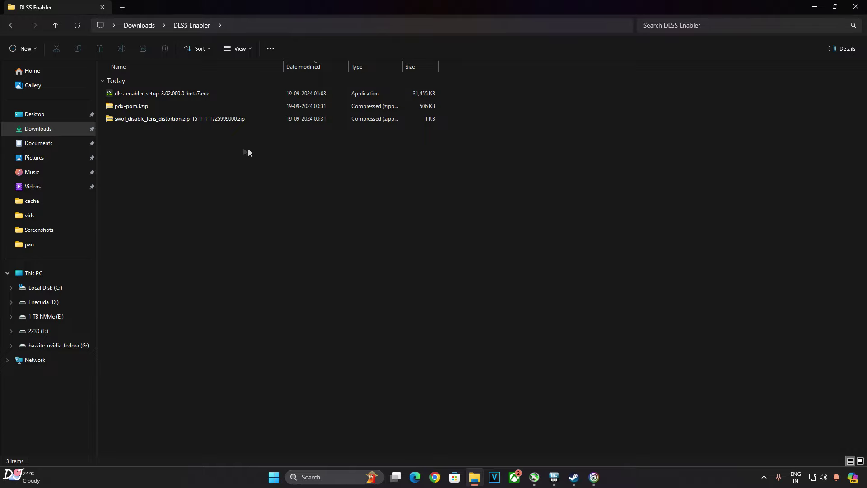
- Run the DLSS Enabler setup, accept the license, advance to install location, then bring up Ubisoft Connect
{"action": "double_click", "coordinate": [180, 96]}
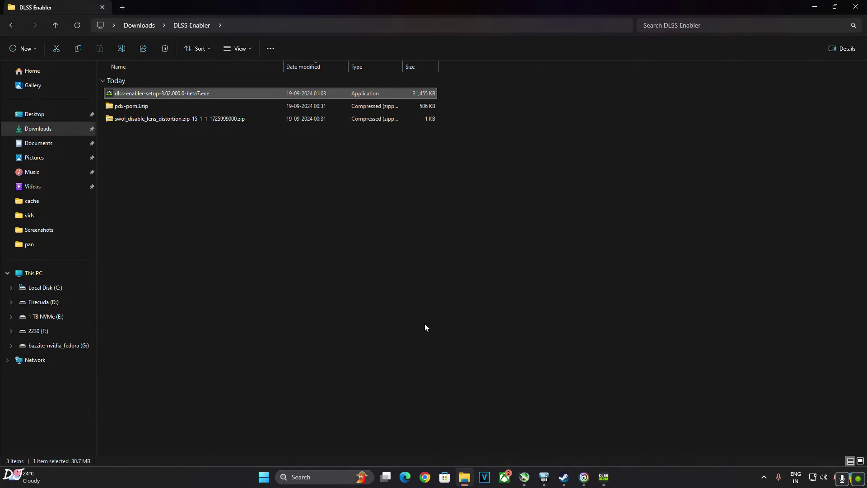
{"action": "left_click", "coordinate": [604, 478]}
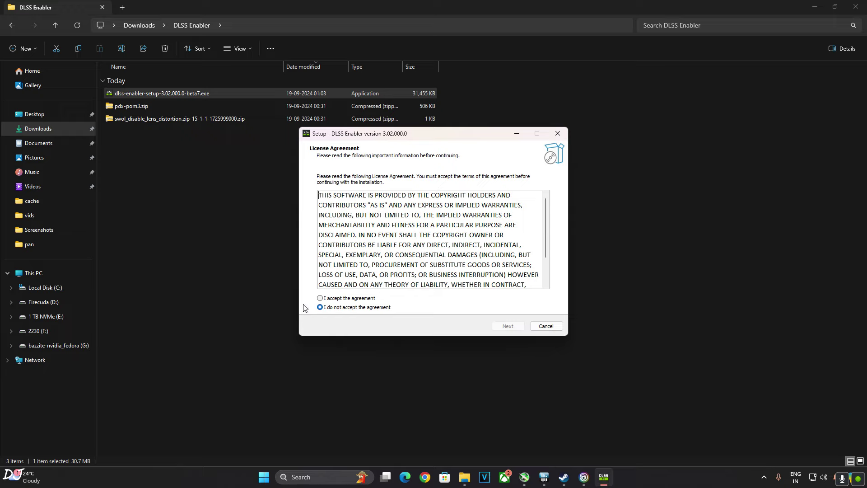
{"action": "left_click", "coordinate": [351, 299]}
{"action": "left_click", "coordinate": [508, 326]}
{"action": "left_click", "coordinate": [508, 325]}
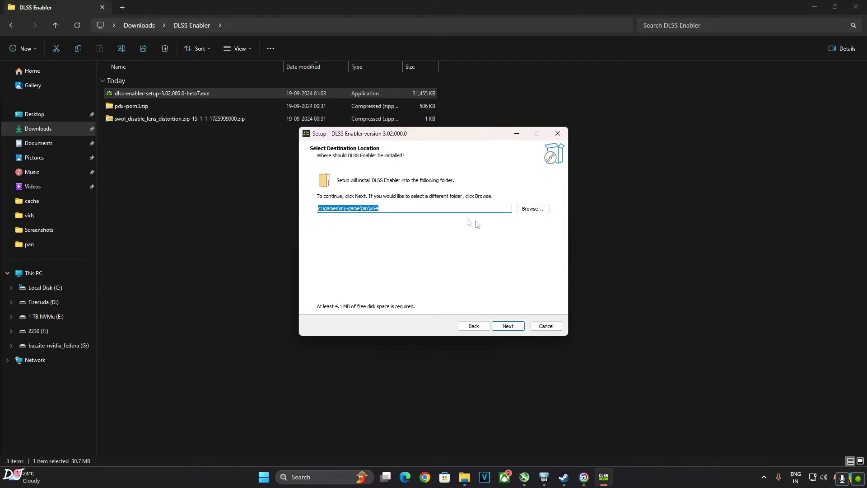
{"action": "left_click", "coordinate": [585, 475]}
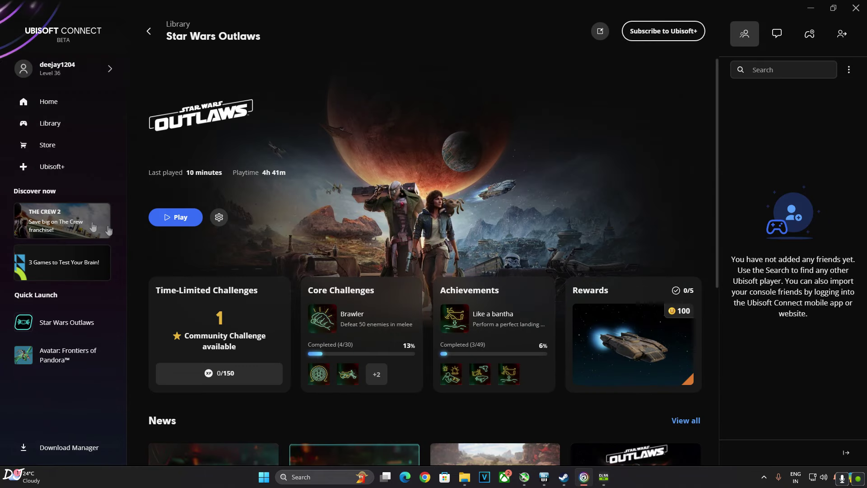
- Open F:\Ubisoft\Star Wars Outlaws from the game's Properties > Installation page in Ubisoft Connect
{"action": "left_click", "coordinate": [225, 218]}
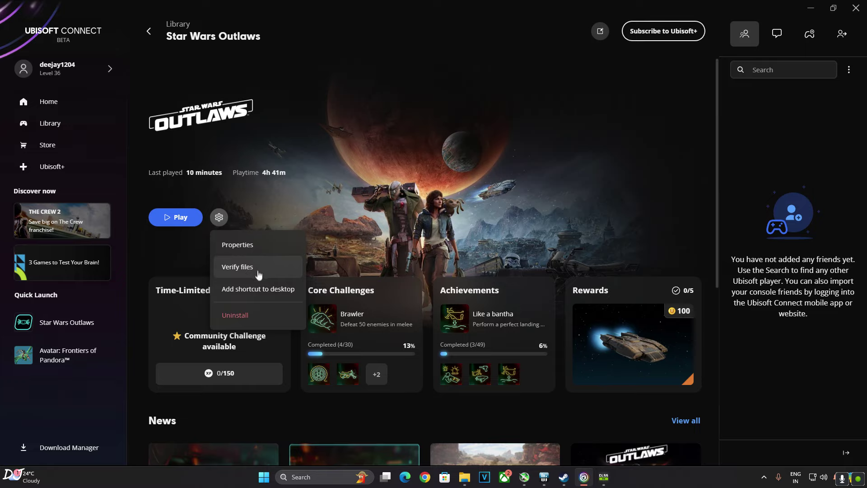
{"action": "left_click", "coordinate": [238, 245]}
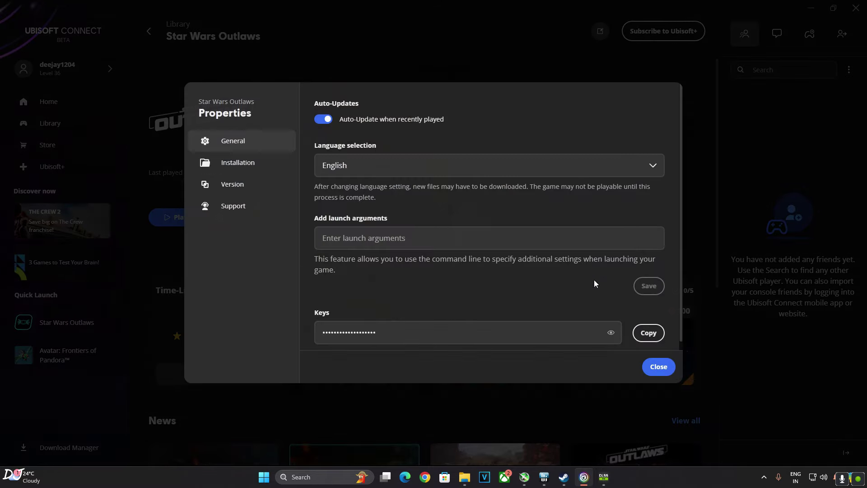
{"action": "left_click", "coordinate": [262, 167]}
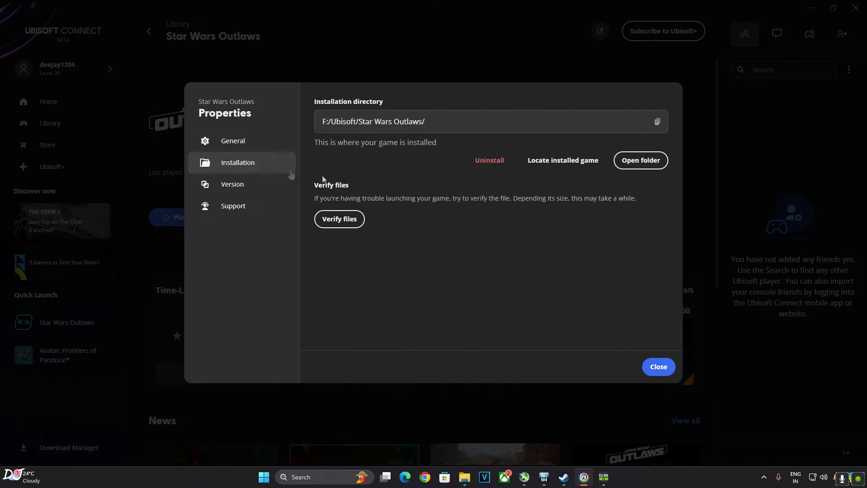
{"action": "left_click", "coordinate": [643, 161]}
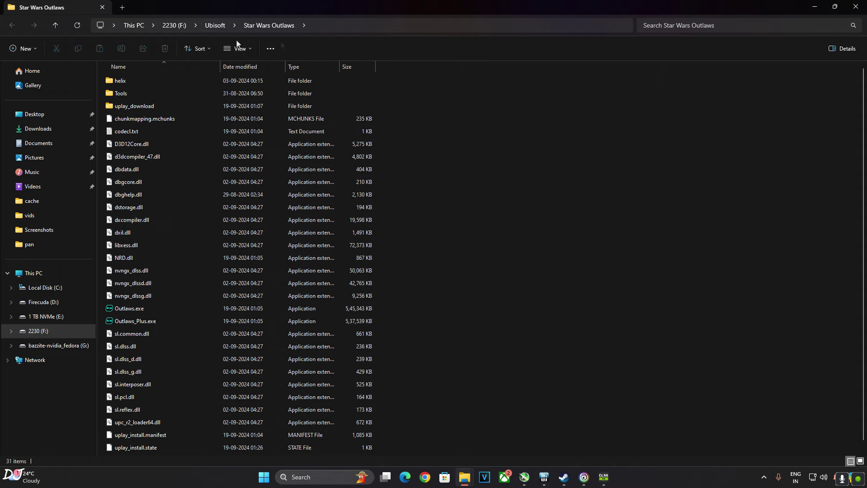
- Copy the Star Wars Outlaws folder path and paste it as DLSS Enabler's install destination
{"action": "left_click", "coordinate": [325, 26]}
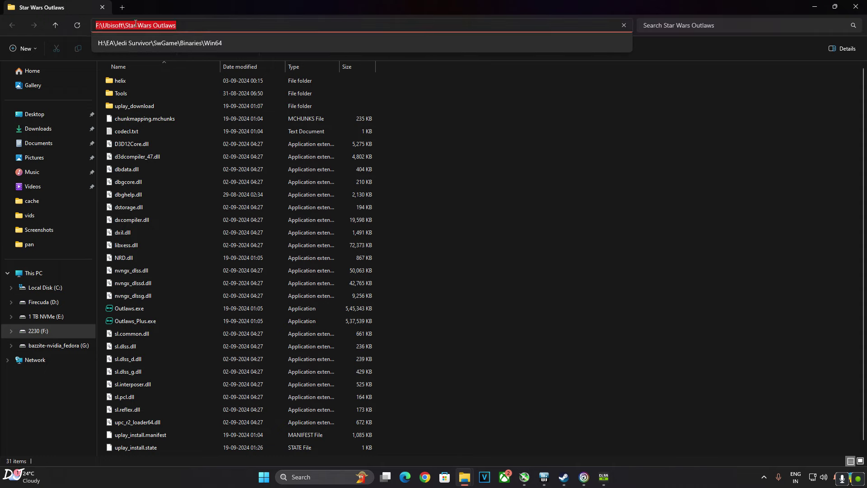
{"action": "right_click", "coordinate": [169, 23]}
{"action": "left_click", "coordinate": [186, 46]}
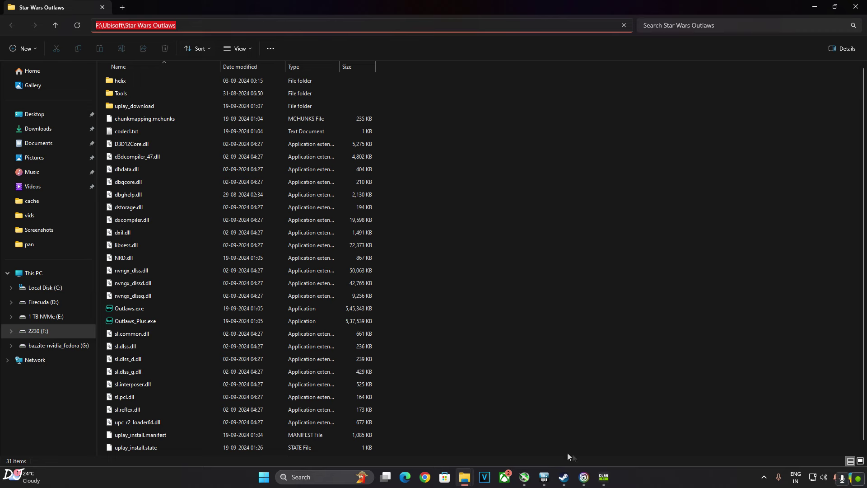
{"action": "left_click", "coordinate": [603, 478]}
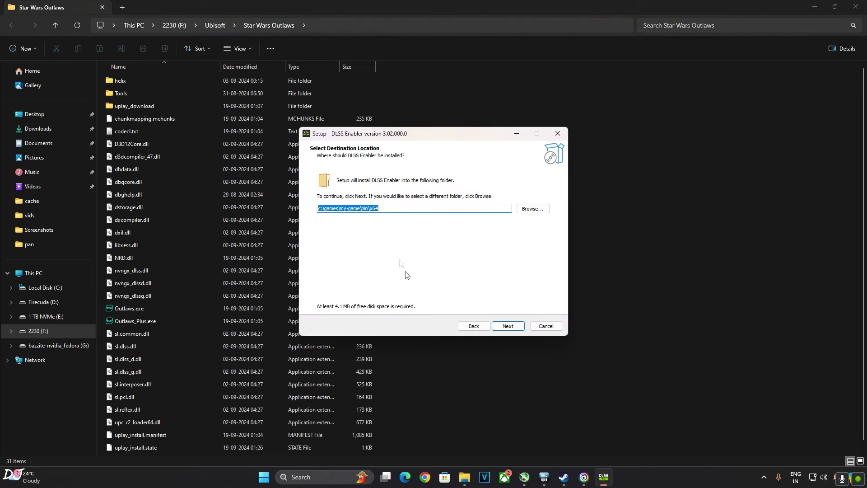
{"action": "right_click", "coordinate": [366, 208]}
{"action": "left_click", "coordinate": [388, 248]}
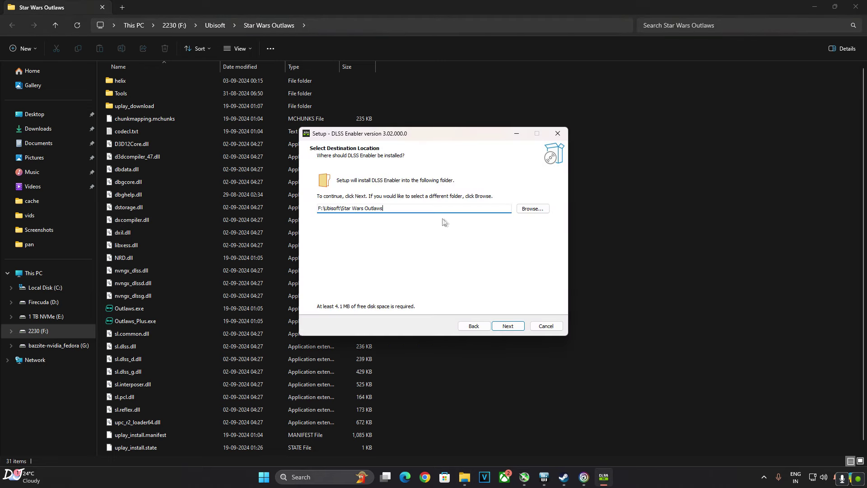
- Keep the Preferred installation without AMD/Intel GPU support, install DLSS Enabler and finish
{"action": "left_click", "coordinate": [507, 325]}
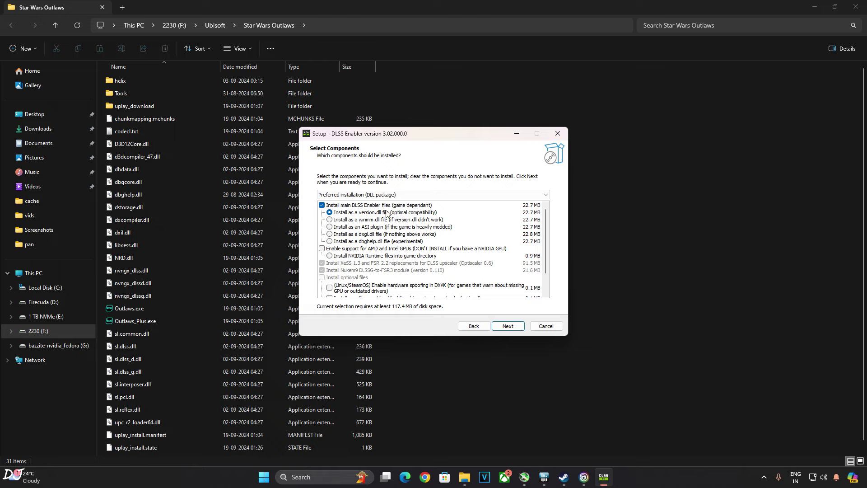
{"action": "left_click", "coordinate": [322, 248]}
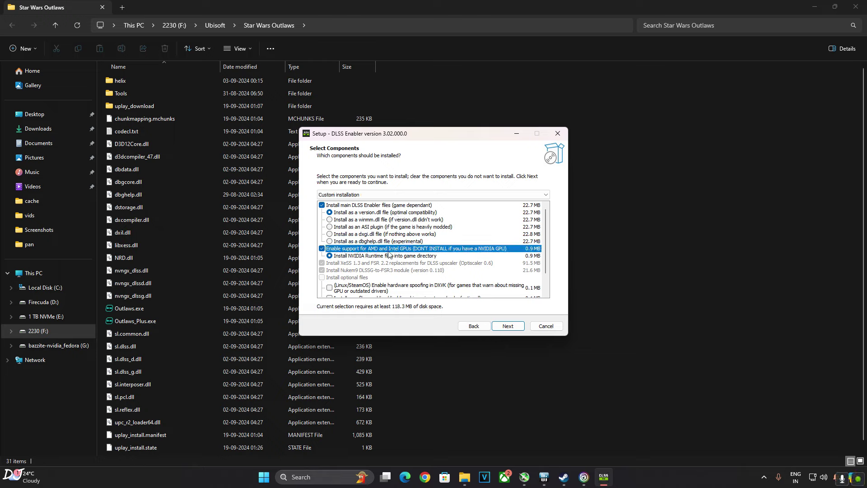
{"action": "left_click", "coordinate": [323, 249]}
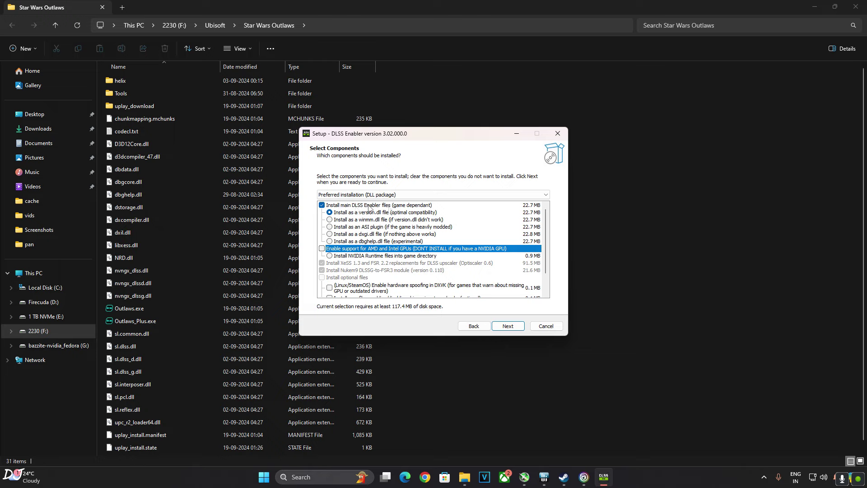
{"action": "left_click", "coordinate": [508, 327]}
{"action": "left_click", "coordinate": [516, 326]}
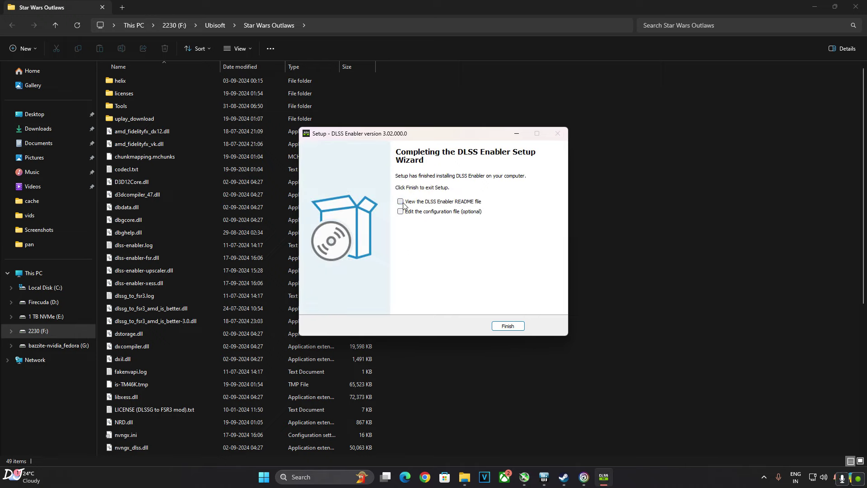
{"action": "left_click", "coordinate": [507, 326]}
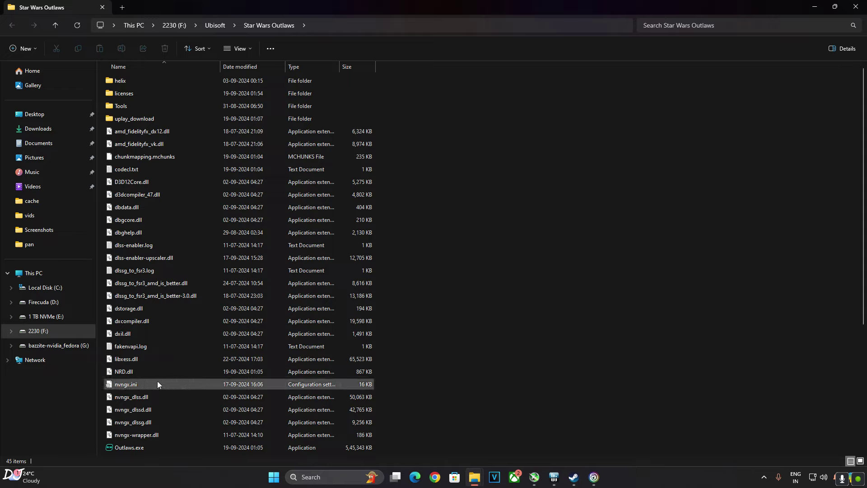
- In nvngx.ini, change Generator to fsr31 and Dx12Upscaler to dlss
{"action": "double_click", "coordinate": [126, 384]}
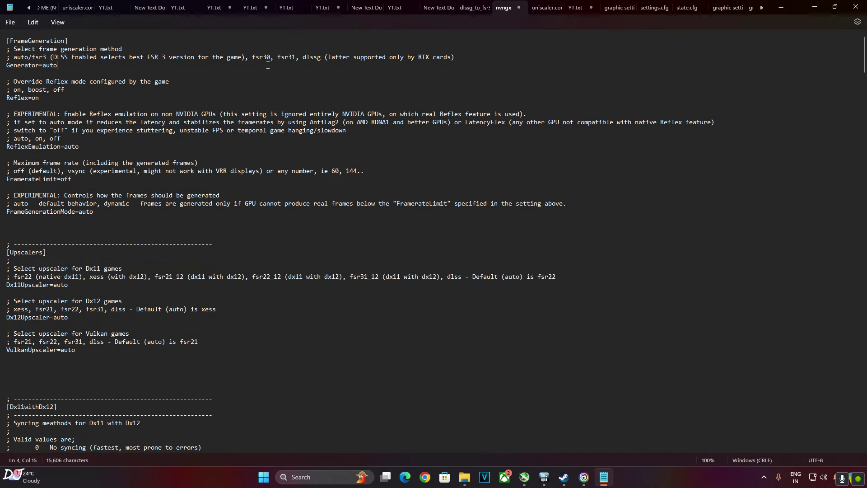
{"action": "double_click", "coordinate": [50, 65]}
{"action": "type", "text": "fsr31"}
{"action": "double_click", "coordinate": [59, 318]}
{"action": "type", "text": "dlss"}
- Save nvngx.ini, close Notepad, and launch Star Wars Outlaws
{"action": "left_click", "coordinate": [10, 22]}
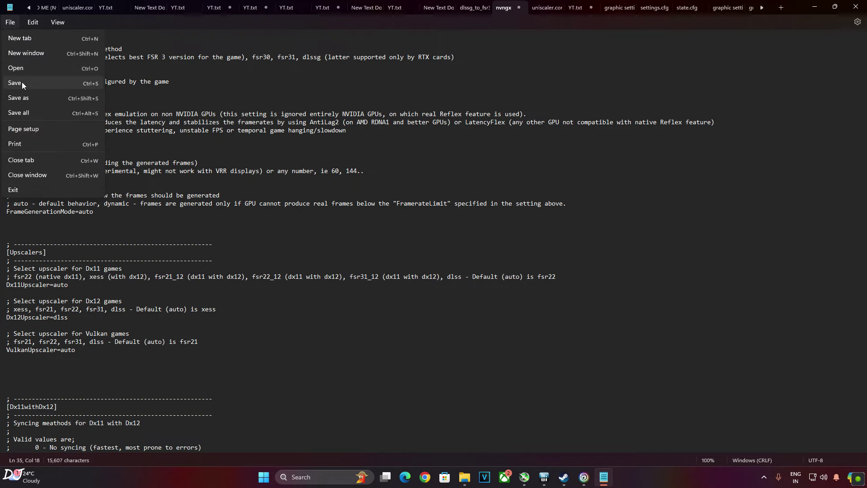
{"action": "left_click", "coordinate": [22, 82]}
{"action": "left_click", "coordinate": [856, 7]}
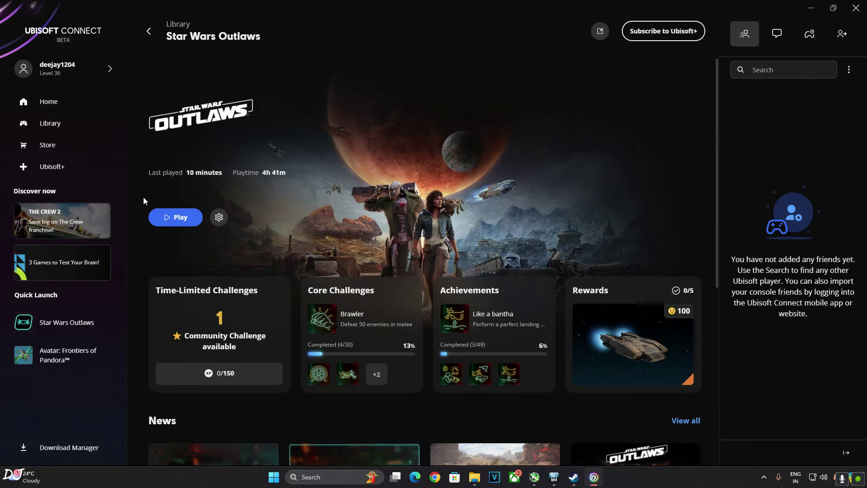
{"action": "left_click", "coordinate": [175, 218]}
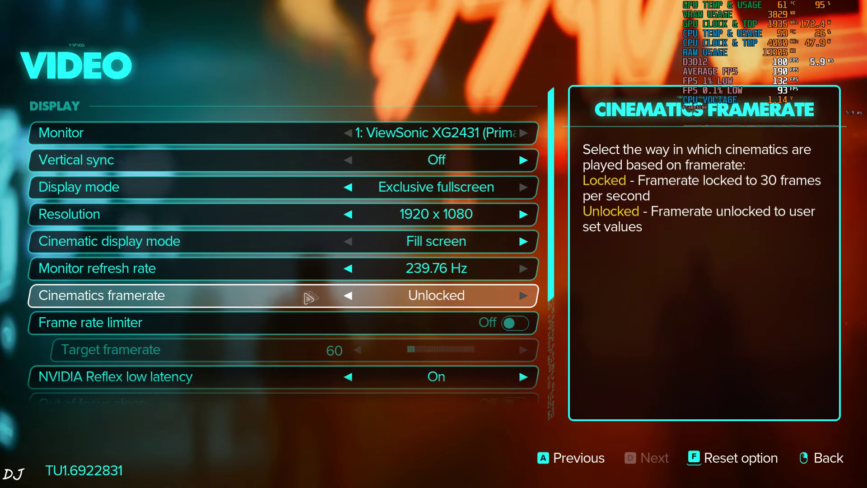
- Cycle the Video settings Upscaler type until it reads NVIDIA DLSS
{"action": "scroll", "coordinate": [354, 328], "scroll_direction": "down", "scroll_amount": 2}
{"action": "scroll", "coordinate": [354, 332], "scroll_direction": "down", "scroll_amount": 2}
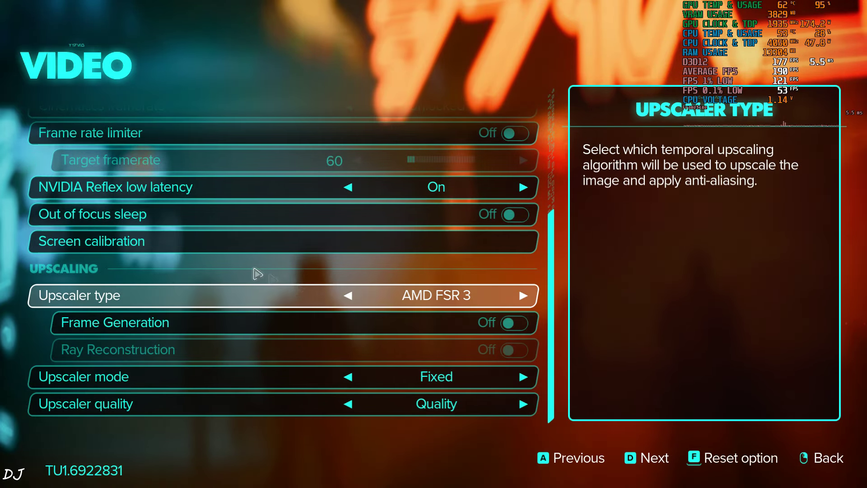
{"action": "left_click", "coordinate": [524, 296]}
{"action": "left_click", "coordinate": [349, 297]}
{"action": "left_click", "coordinate": [351, 297]}
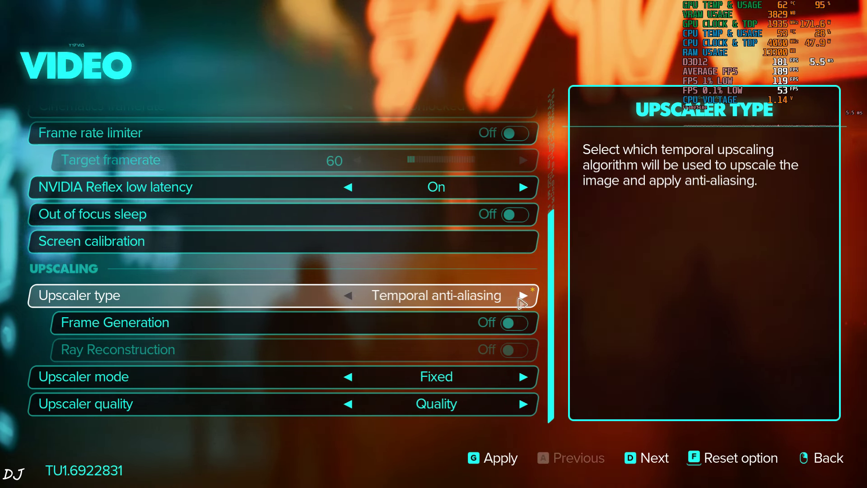
{"action": "left_click", "coordinate": [523, 297]}
{"action": "left_click", "coordinate": [523, 297]}
{"action": "left_click", "coordinate": [524, 296]}
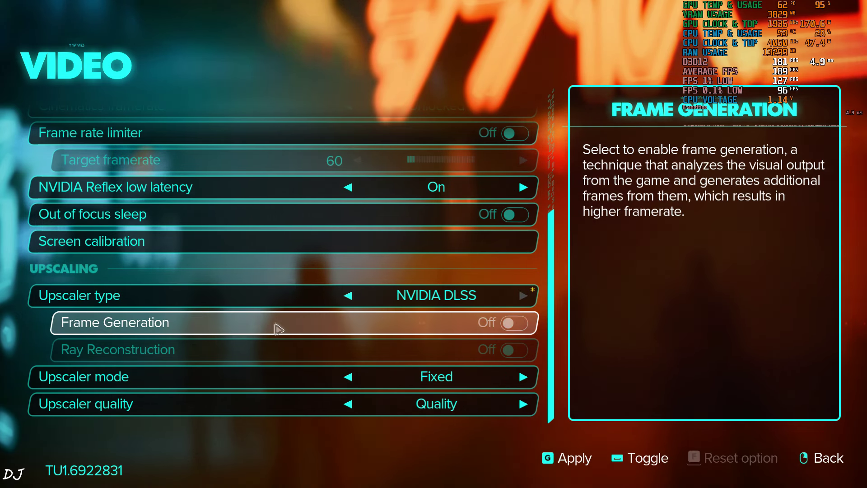
- Turn Frame Generation on, then apply and keep the new video settings
{"action": "left_click", "coordinate": [515, 324]}
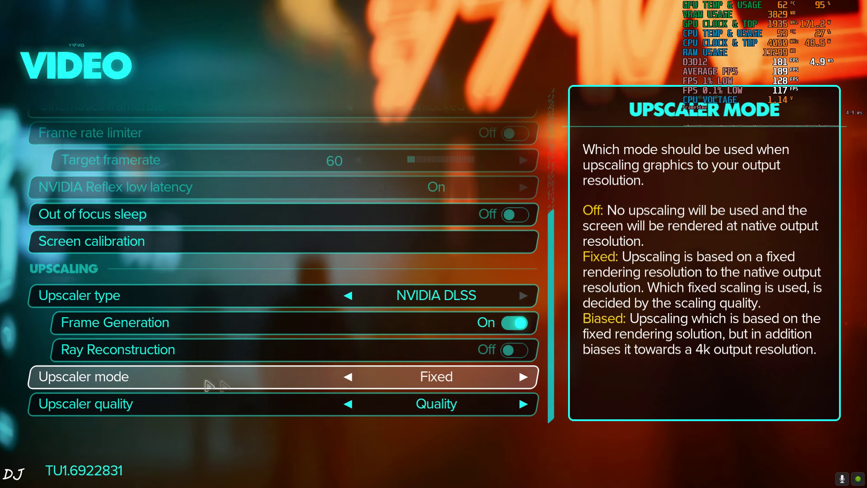
{"action": "key", "text": "Return"}
{"action": "left_click", "coordinate": [389, 314]}
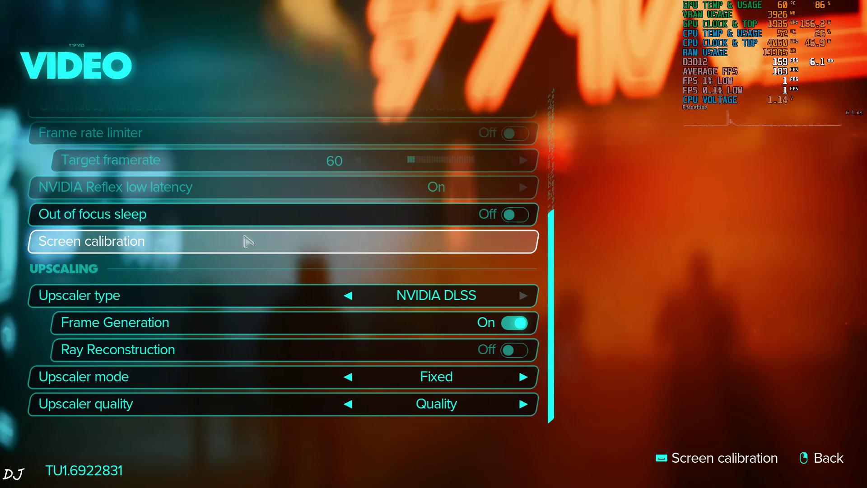
{"action": "right_click", "coordinate": [280, 258]}
{"action": "left_click", "coordinate": [239, 277]}
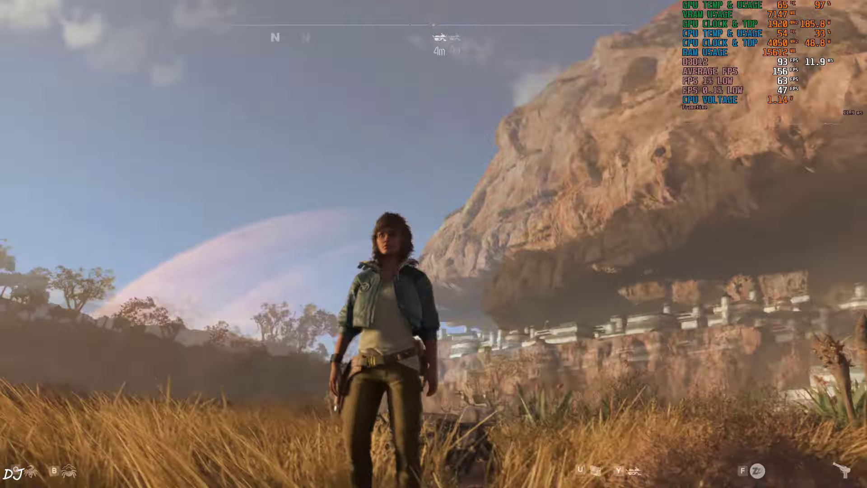
- Run the character forward across the grassland to check DLSS performance
{"action": "key", "text": "w"}
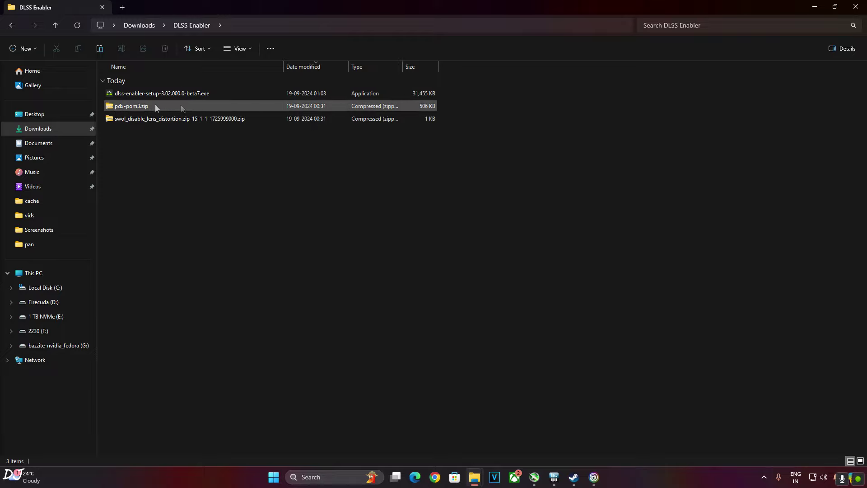
- Extract the pdx-pom3 folder from pdx-pom3.zip into DLSS Enabler and open it
{"action": "double_click", "coordinate": [140, 105]}
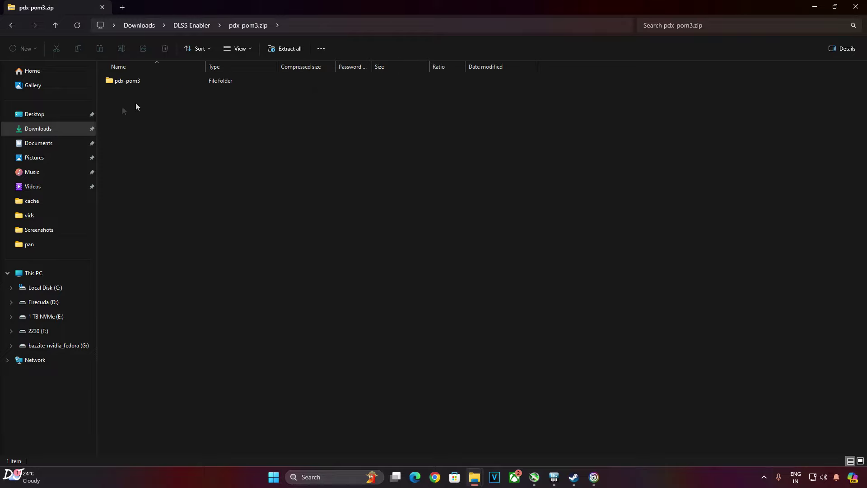
{"action": "right_click", "coordinate": [119, 81]}
{"action": "left_click", "coordinate": [141, 119]}
{"action": "left_click", "coordinate": [55, 25]}
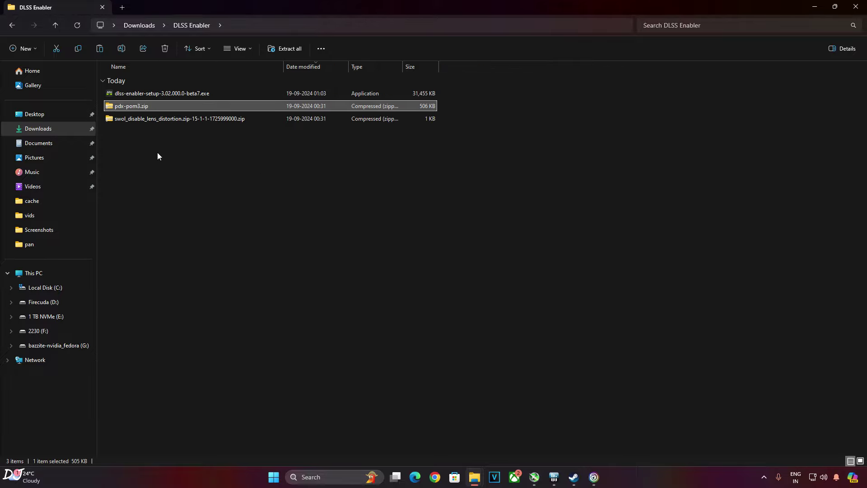
{"action": "right_click", "coordinate": [168, 145]}
{"action": "left_click", "coordinate": [177, 153]}
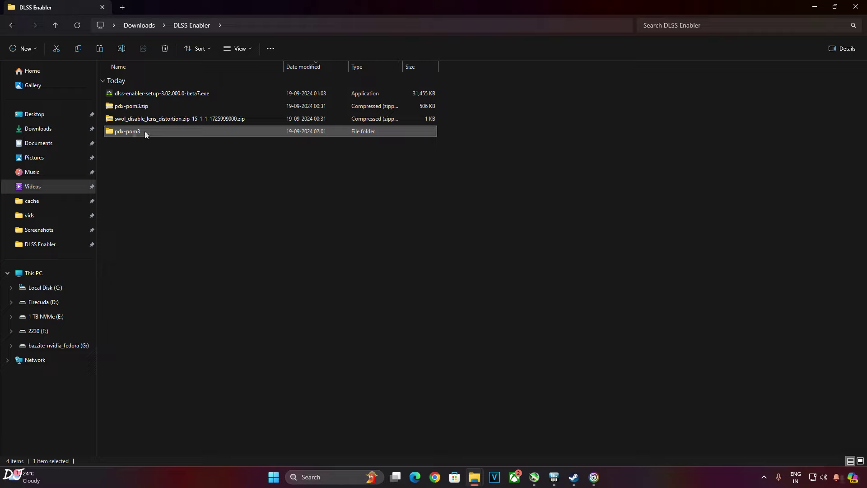
{"action": "double_click", "coordinate": [119, 131]}
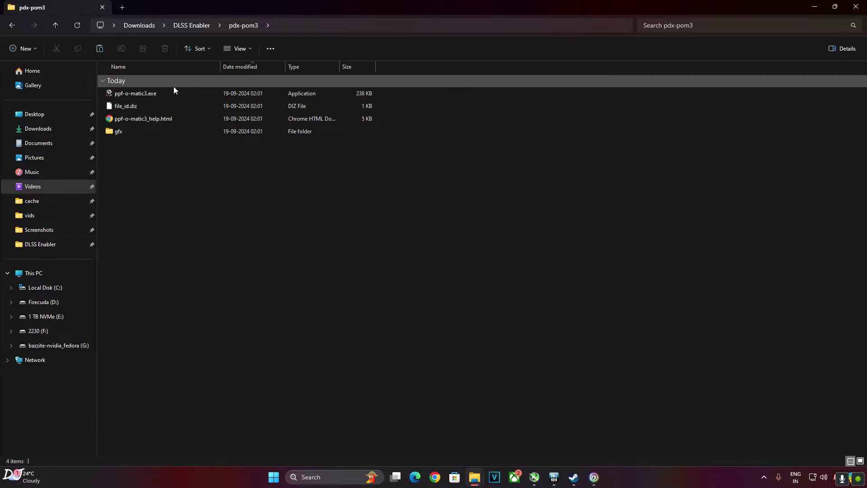
- Copy ppf-o-matic3.exe, file_id.diz and the gfx folder
{"action": "left_click", "coordinate": [116, 135]}
{"action": "left_click", "coordinate": [126, 107], "text": "ctrl"}
{"action": "left_click", "coordinate": [136, 93], "text": "ctrl"}
{"action": "right_click", "coordinate": [146, 89]}
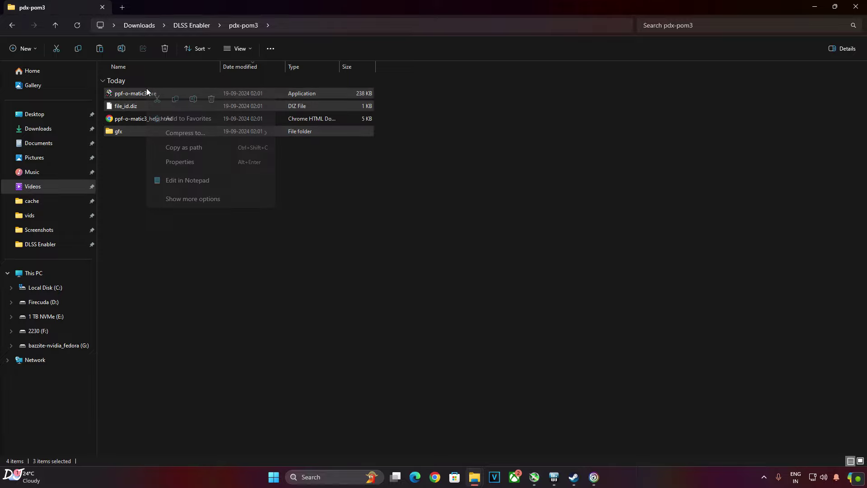
{"action": "left_click", "coordinate": [175, 101]}
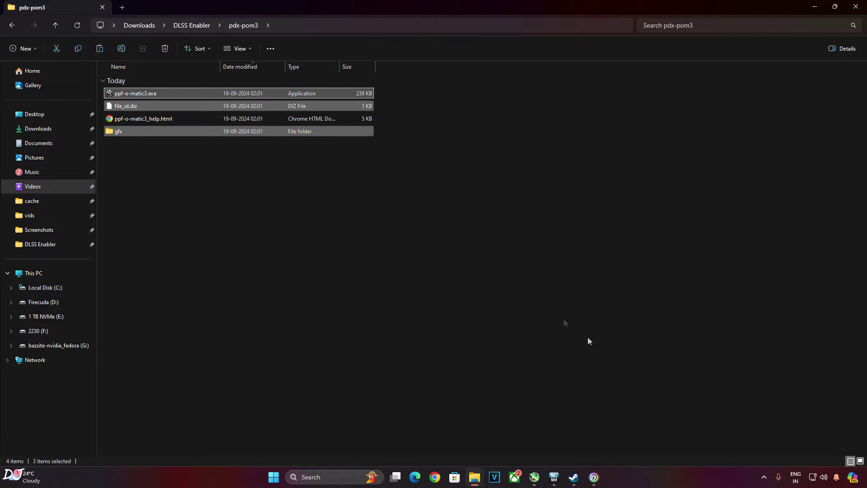
- Open the Star Wars Outlaws install folder via Ubisoft Connect's Properties > Installation
{"action": "left_click", "coordinate": [594, 477]}
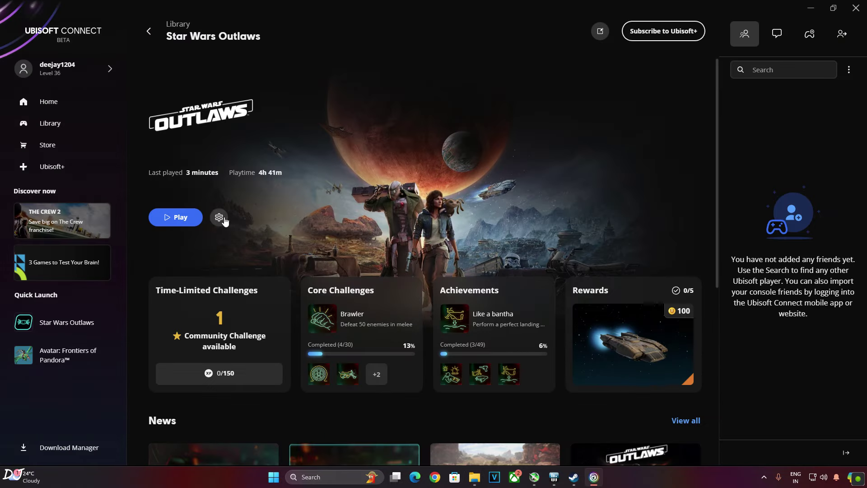
{"action": "left_click", "coordinate": [219, 217]}
{"action": "left_click", "coordinate": [235, 246]}
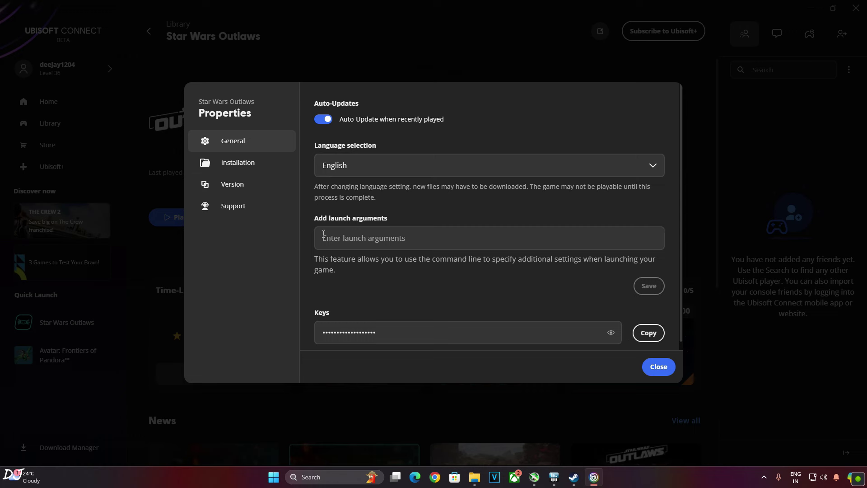
{"action": "left_click", "coordinate": [238, 163]}
{"action": "left_click", "coordinate": [631, 168]}
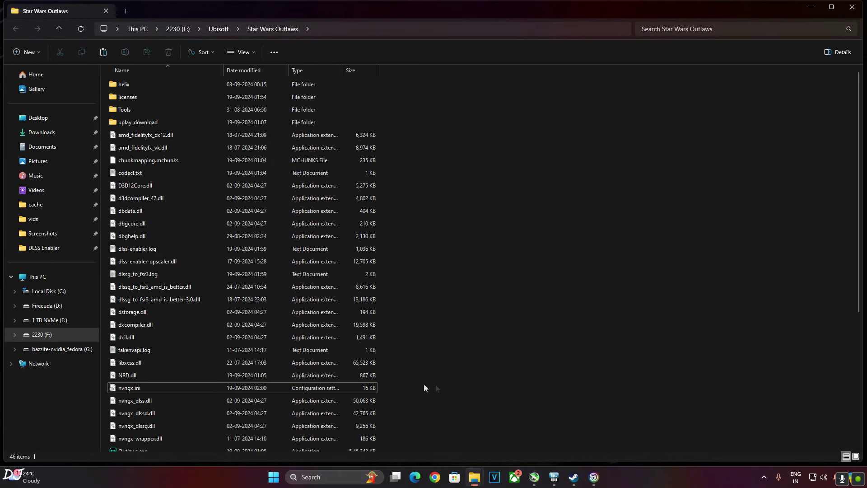
- Paste the PPF-O-Matic files into the game folder, then copy swol_disable_lens_distortion.ppf from its zip
{"action": "right_click", "coordinate": [485, 233]}
{"action": "left_click", "coordinate": [499, 242]}
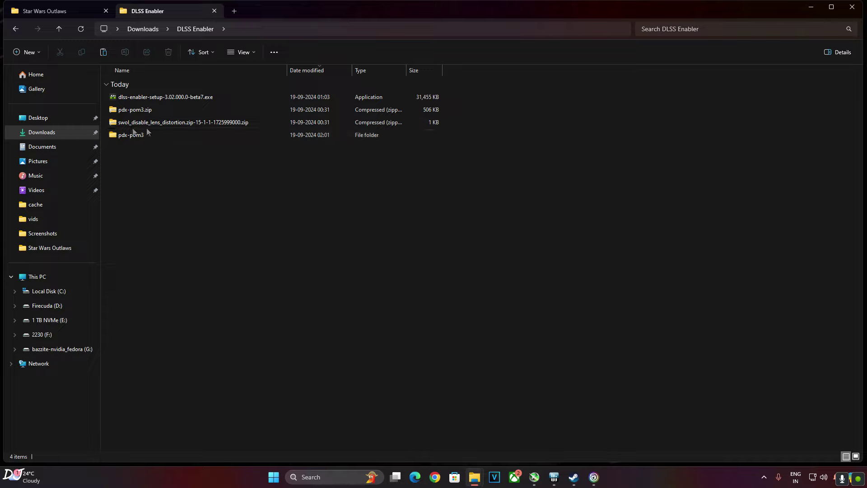
{"action": "double_click", "coordinate": [178, 123]}
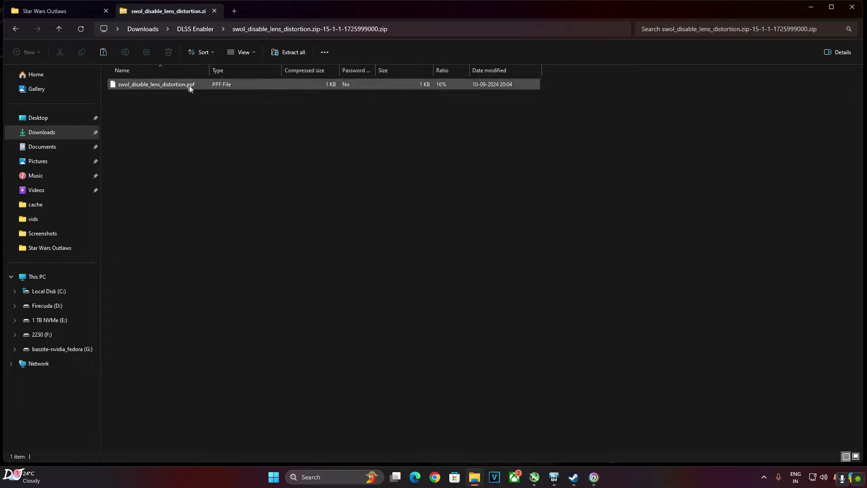
{"action": "right_click", "coordinate": [158, 88]}
{"action": "left_click", "coordinate": [177, 117]}
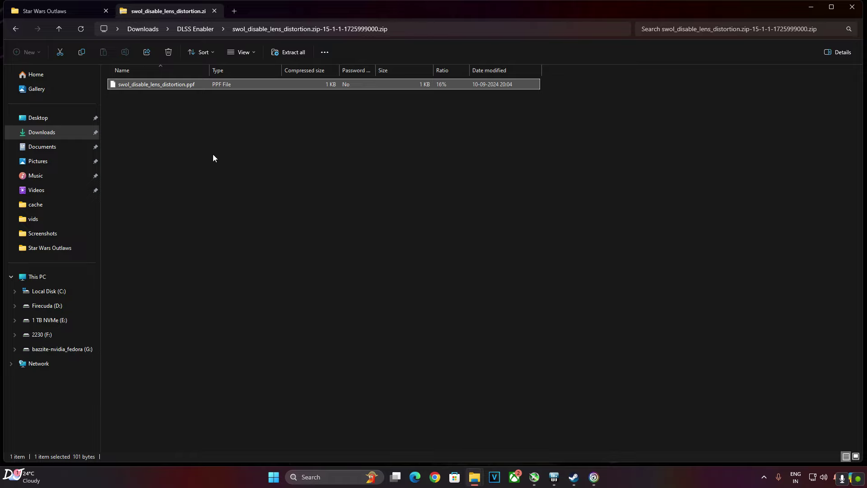
- Paste swol_disable_lens_distortion.ppf into the Star Wars Outlaws folder and launch ppf-o-matic3.exe
{"action": "left_click", "coordinate": [57, 8]}
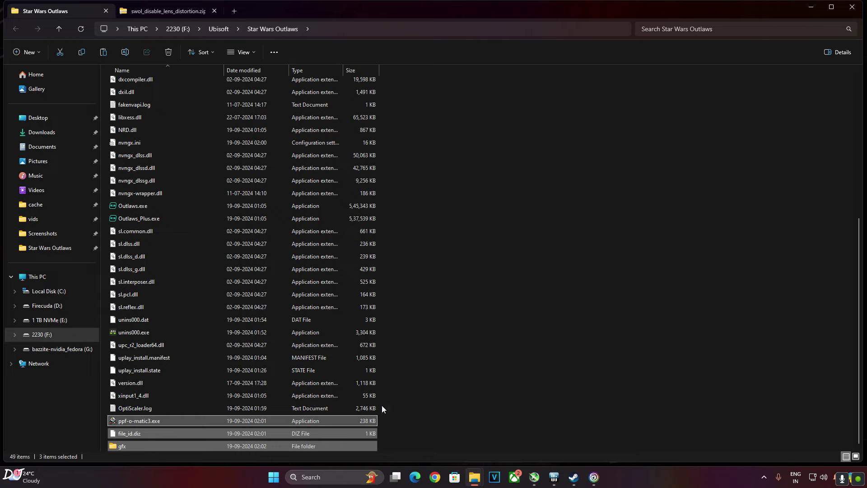
{"action": "right_click", "coordinate": [432, 377]}
{"action": "left_click", "coordinate": [443, 394]}
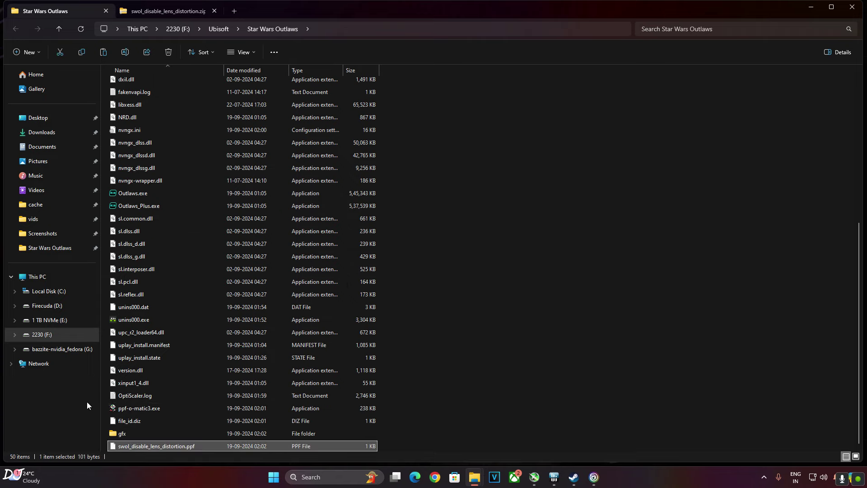
{"action": "double_click", "coordinate": [143, 409]}
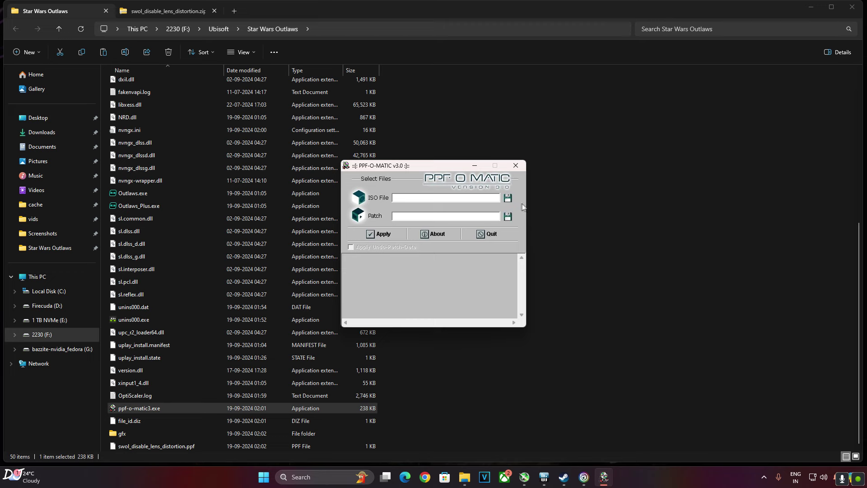
- Set PPF-O-MATIC's ISO File to F:\Ubisoft\Star Wars Outlaws\Outlaws.exe using the All Files filter
{"action": "left_click", "coordinate": [508, 199]}
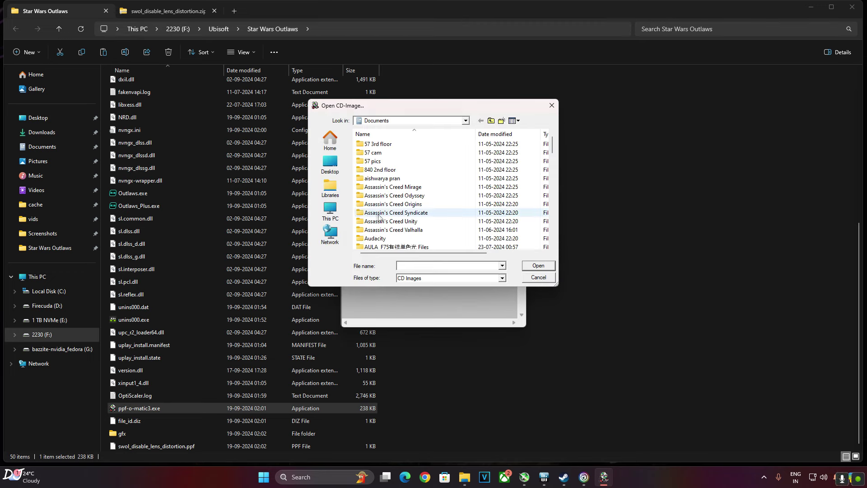
{"action": "left_click", "coordinate": [339, 216]}
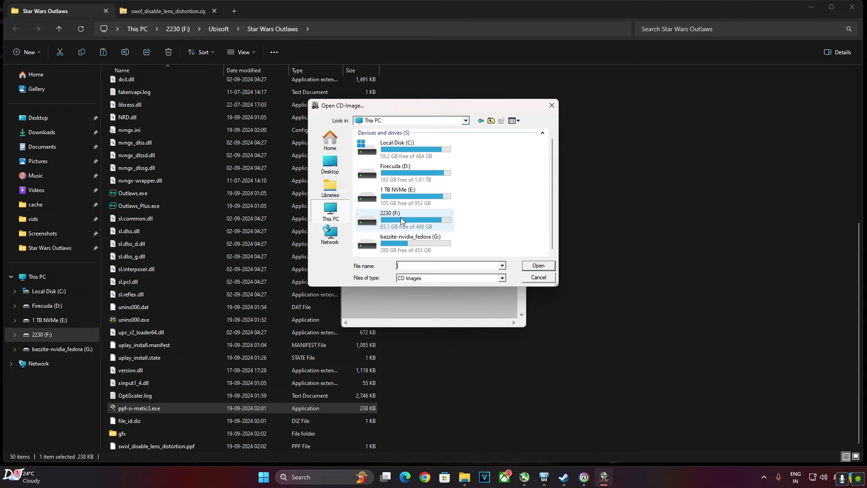
{"action": "double_click", "coordinate": [405, 226]}
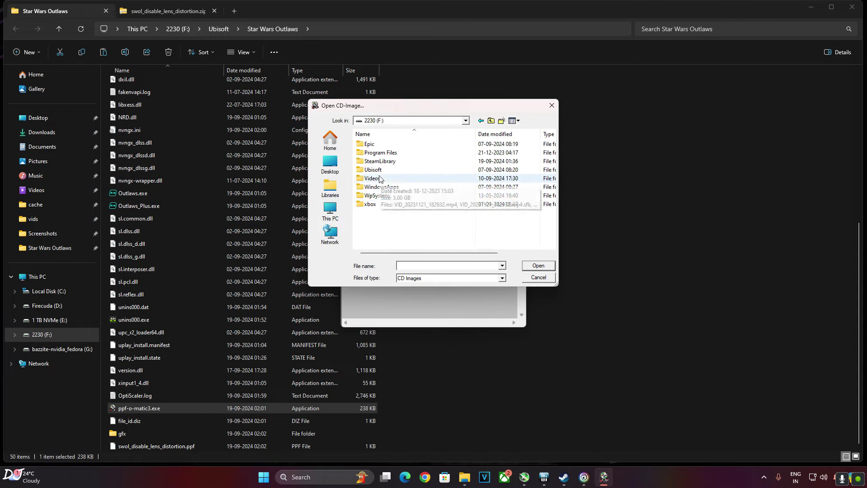
{"action": "double_click", "coordinate": [379, 176]}
{"action": "double_click", "coordinate": [379, 152]}
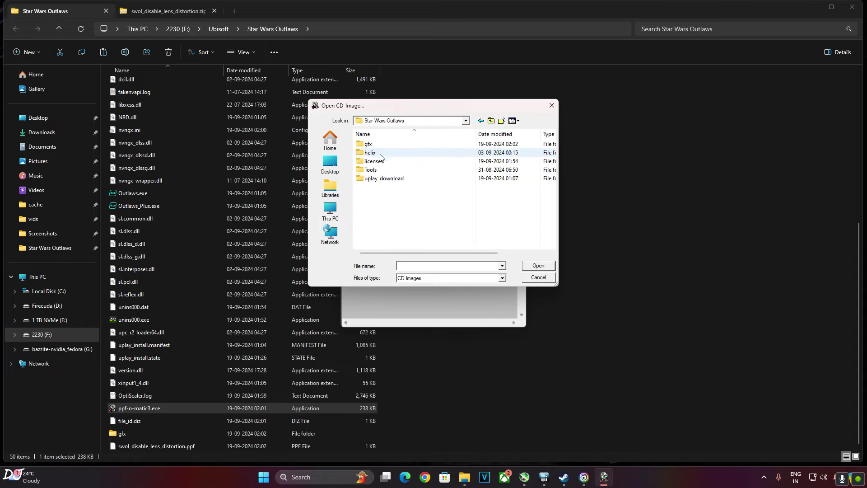
{"action": "left_click", "coordinate": [506, 278]}
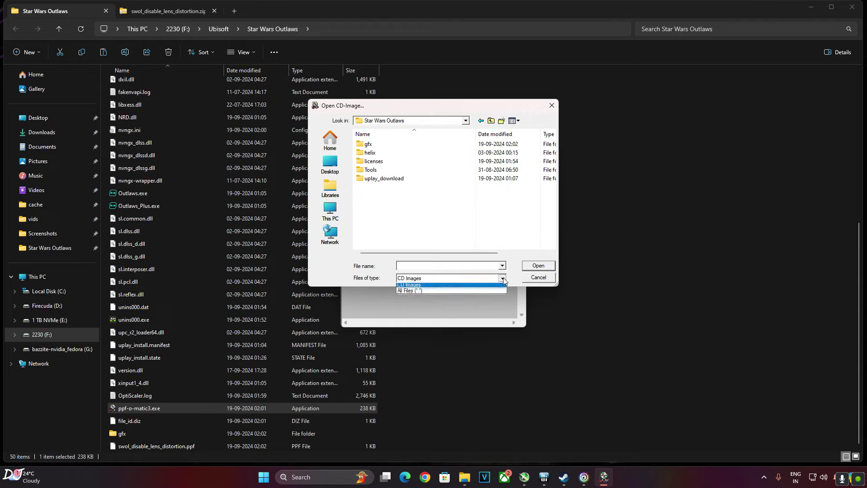
{"action": "left_click", "coordinate": [418, 292]}
{"action": "scroll", "coordinate": [438, 188], "scroll_direction": "down", "scroll_amount": 12}
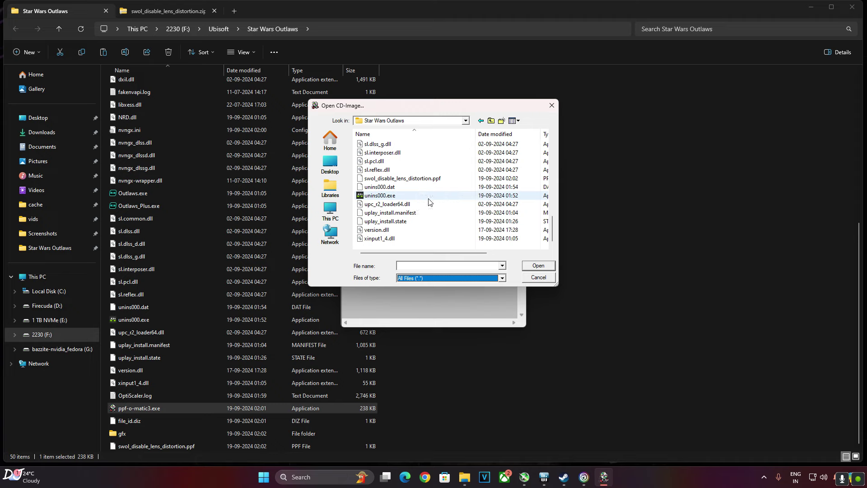
{"action": "scroll", "coordinate": [426, 184], "scroll_direction": "up", "scroll_amount": 4}
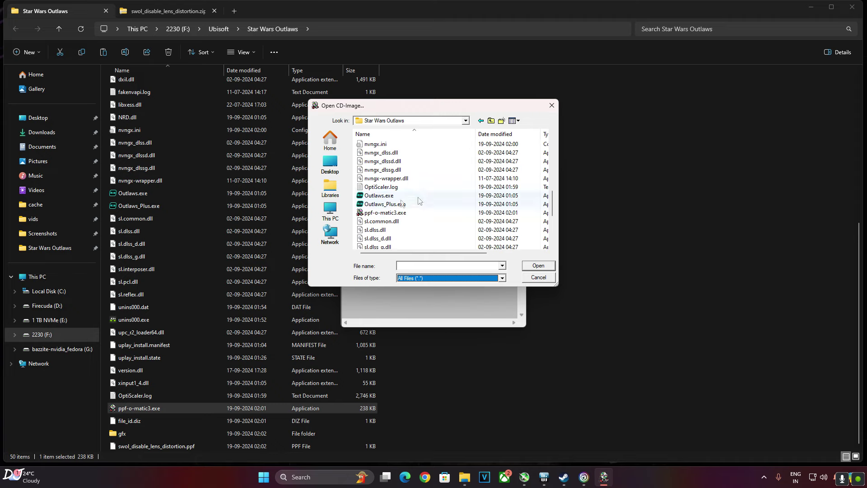
{"action": "double_click", "coordinate": [381, 196]}
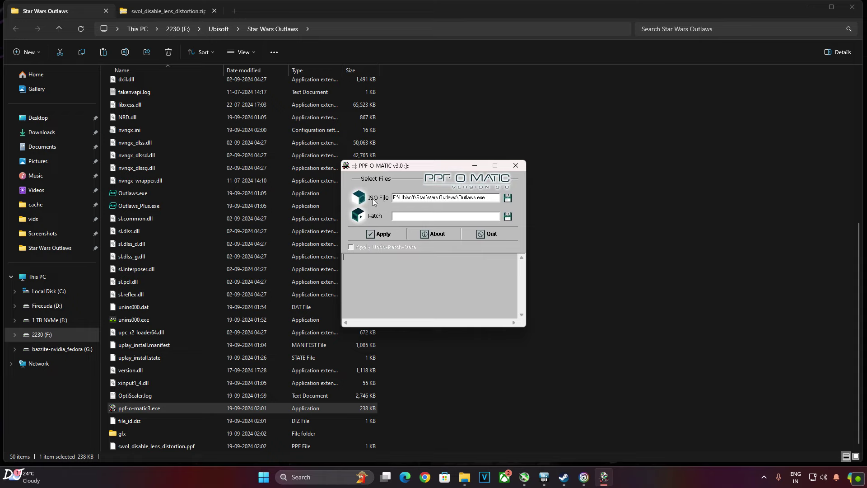
- Load swol_disable_lens_distortion.ppf as the patch, apply it to Outlaws.exe, and confirm success
{"action": "left_click", "coordinate": [508, 217]}
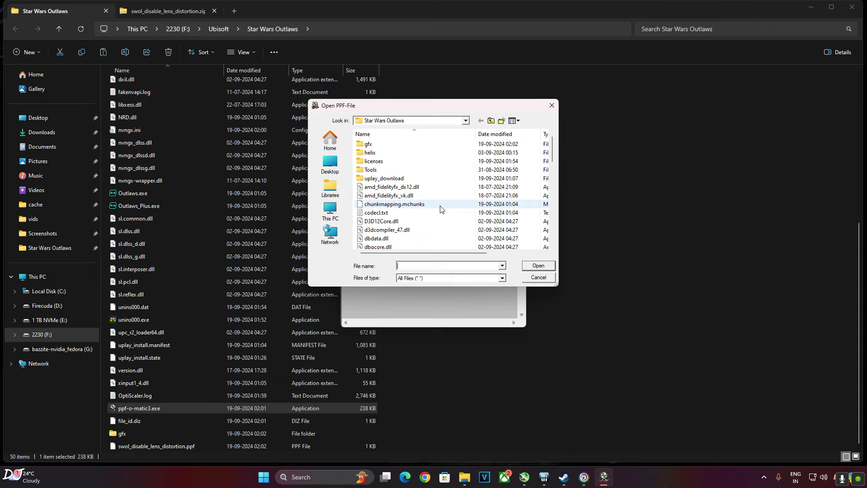
{"action": "scroll", "coordinate": [445, 232], "scroll_direction": "down", "scroll_amount": 5}
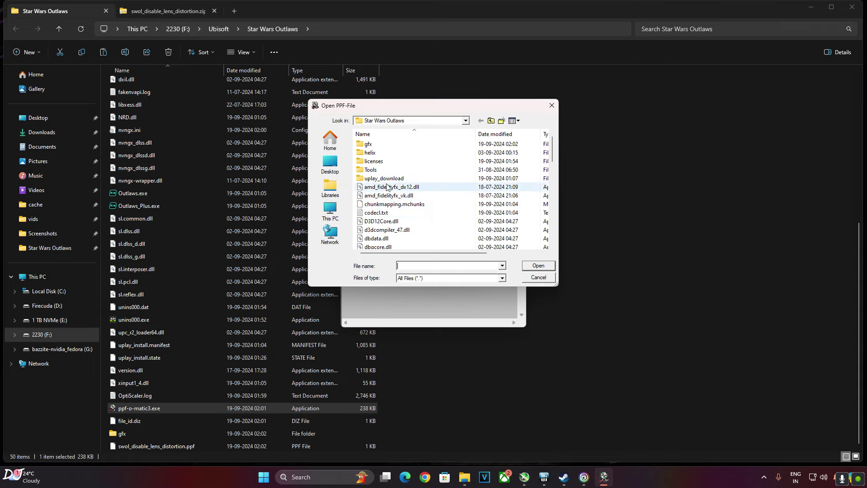
{"action": "scroll", "coordinate": [432, 214], "scroll_direction": "down", "scroll_amount": 8}
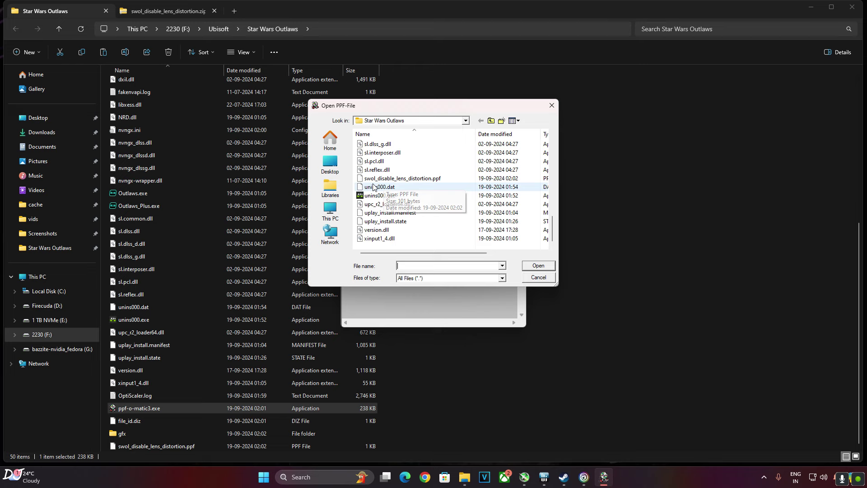
{"action": "left_click", "coordinate": [430, 180]}
{"action": "double_click", "coordinate": [430, 179]}
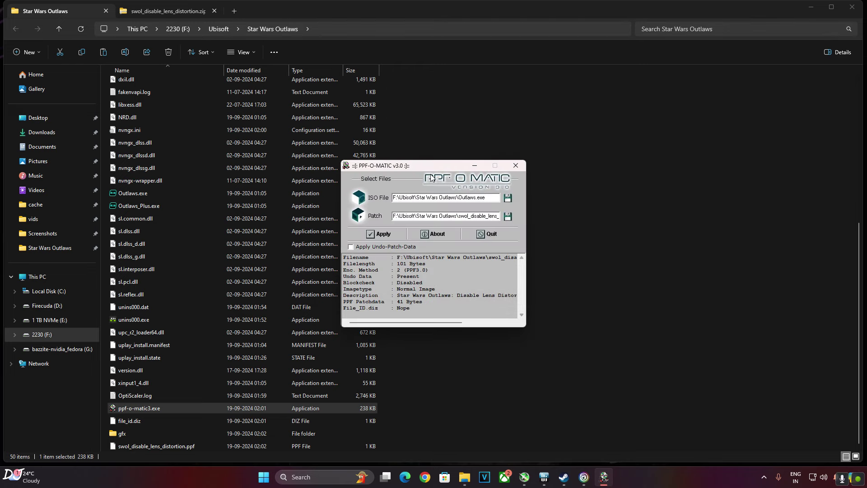
{"action": "left_click", "coordinate": [372, 233]}
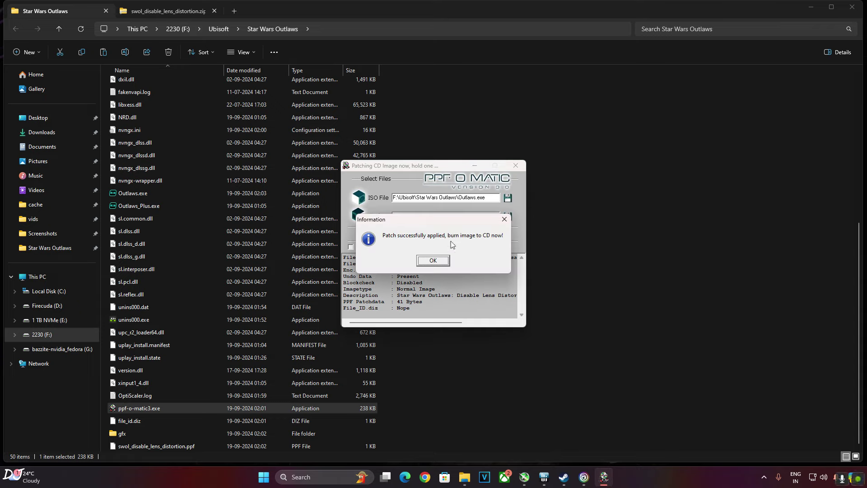
{"action": "left_click", "coordinate": [433, 261]}
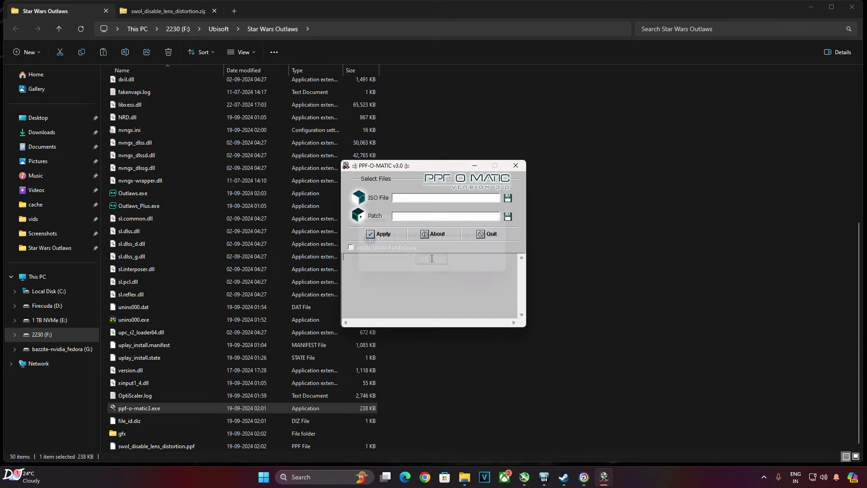
- Close PPF-O-MATIC and launch the patched Outlaws.exe
{"action": "left_click", "coordinate": [519, 167]}
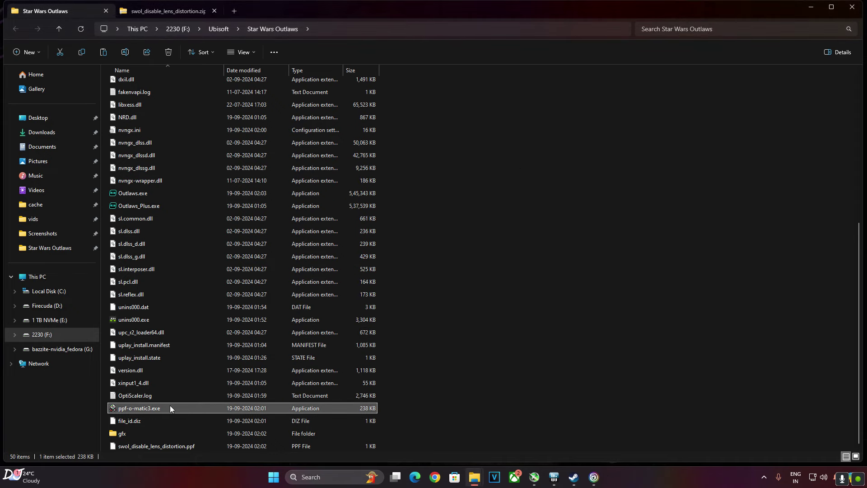
{"action": "scroll", "coordinate": [177, 405], "scroll_direction": "up", "scroll_amount": 5}
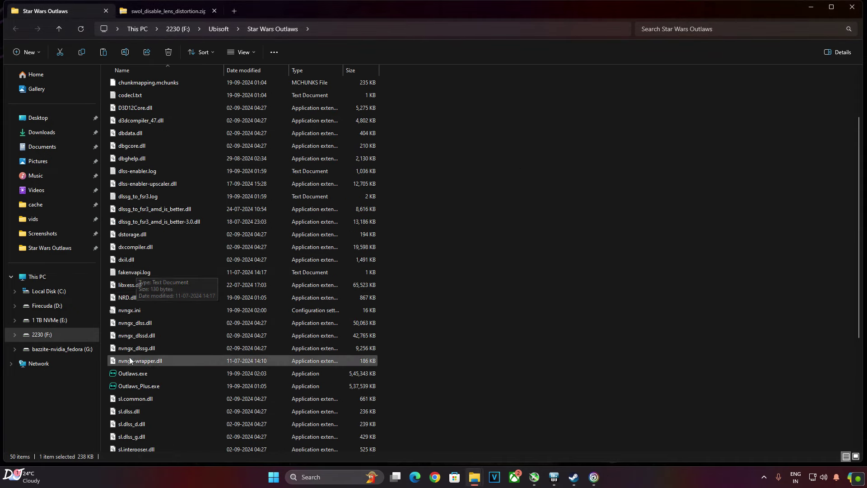
{"action": "double_click", "coordinate": [137, 374]}
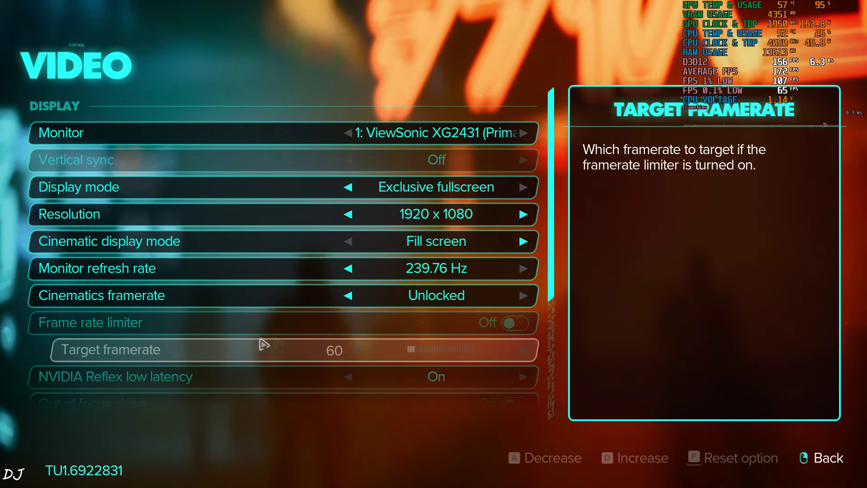
- Check the Video upscaling and Graphics settings for DLSS with Frame Generation, then resume gameplay
{"action": "scroll", "coordinate": [371, 357], "scroll_direction": "down", "scroll_amount": 1}
{"action": "scroll", "coordinate": [370, 358], "scroll_direction": "down", "scroll_amount": 4}
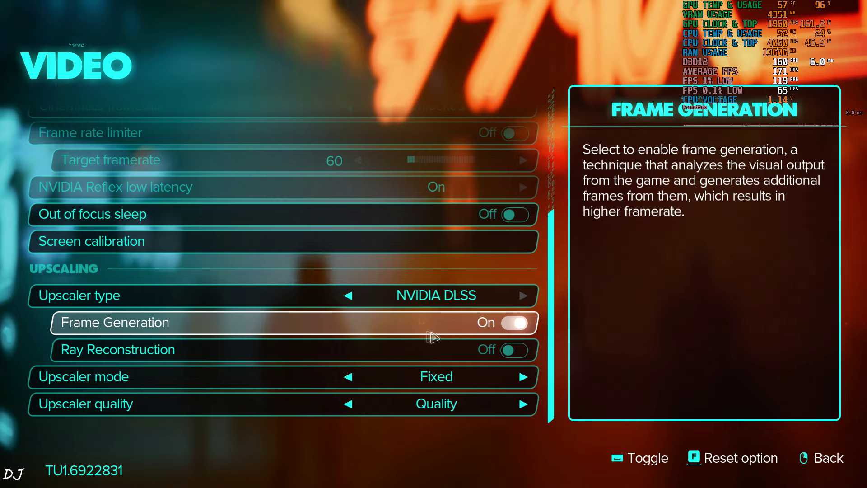
{"action": "right_click", "coordinate": [164, 271]}
{"action": "left_click", "coordinate": [224, 276]}
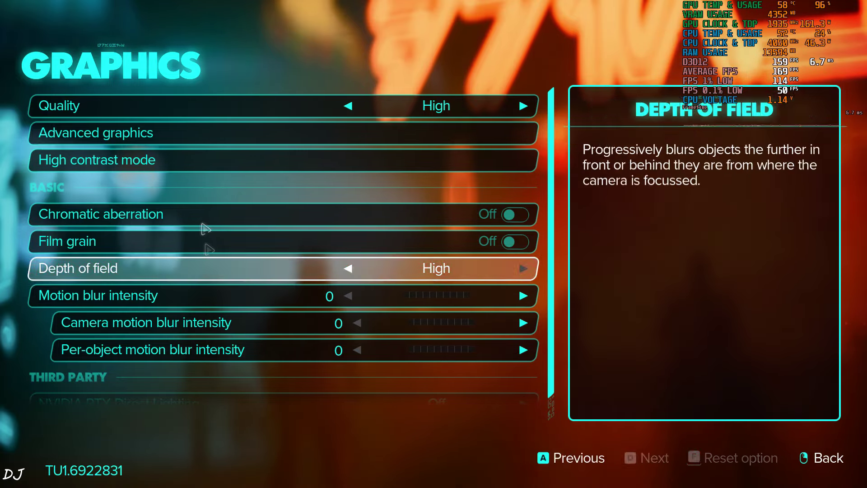
{"action": "key", "text": "Escape"}
{"action": "key", "text": "Escape"}
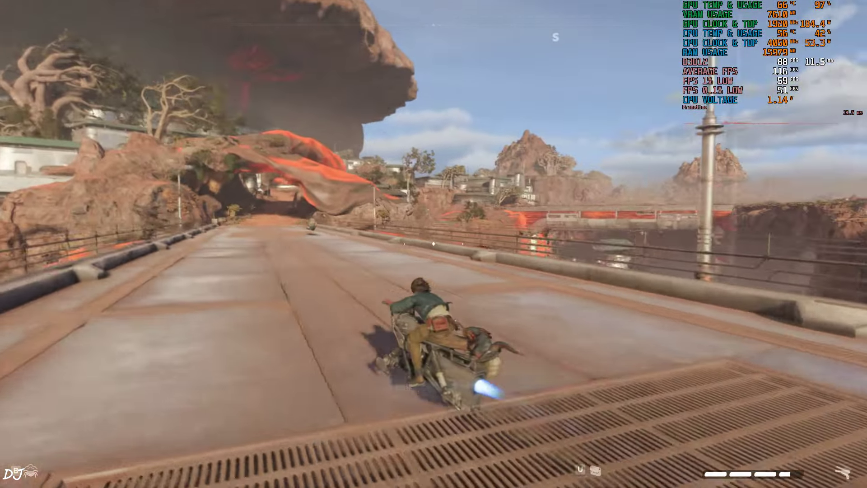
- Steer the speeder bike off the bridge and along the town's dirt paths past the other rider
{"action": "key", "text": "a"}
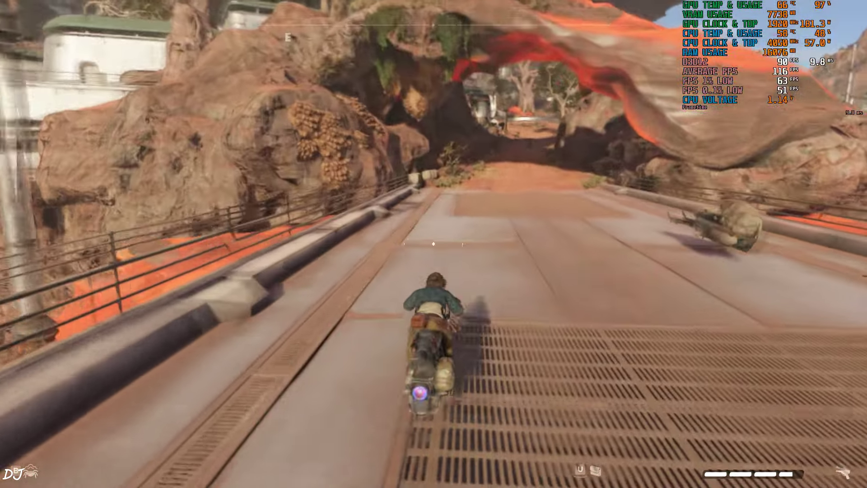
{"action": "key", "text": "a"}
{"action": "key", "text": "d"}
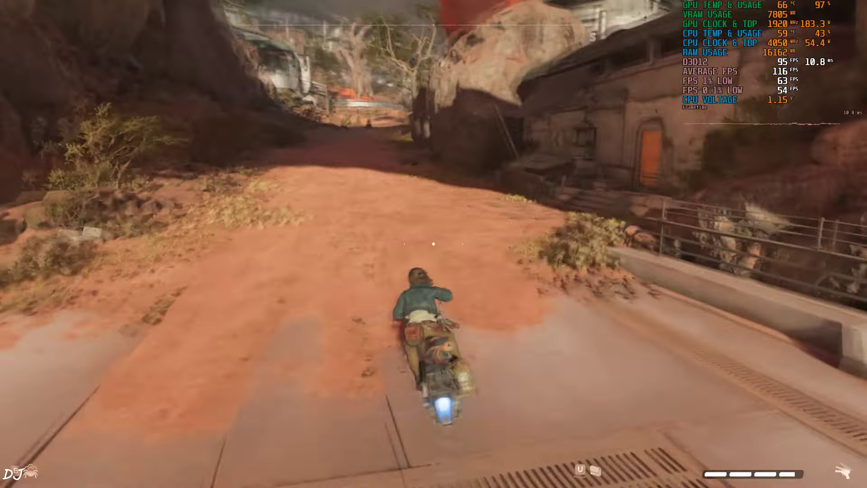
{"action": "key", "text": "a"}
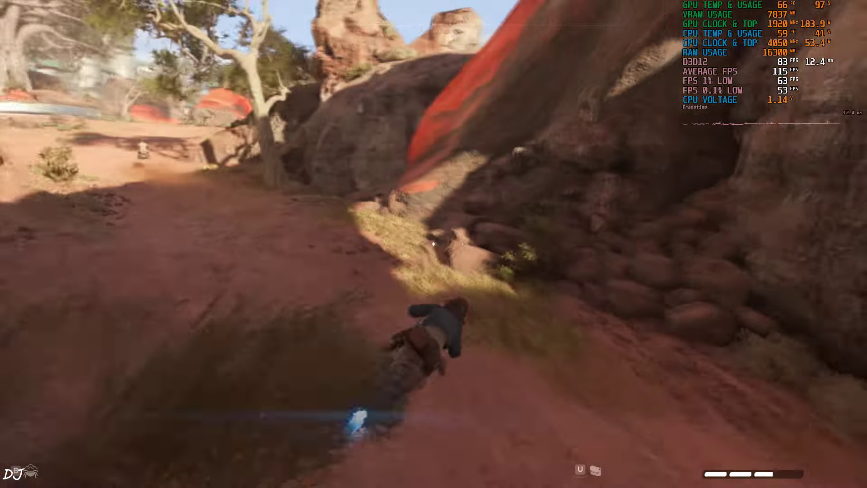
{"action": "key", "text": "w"}
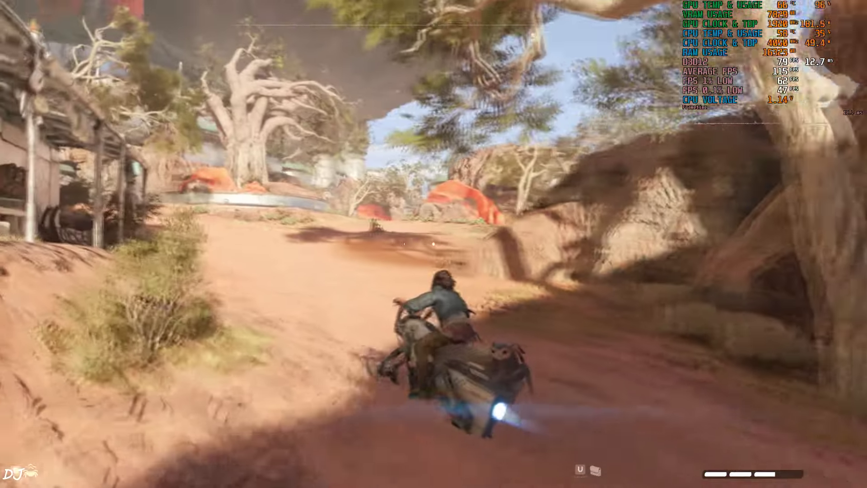
{"action": "key", "text": "a"}
{"action": "key", "text": "d"}
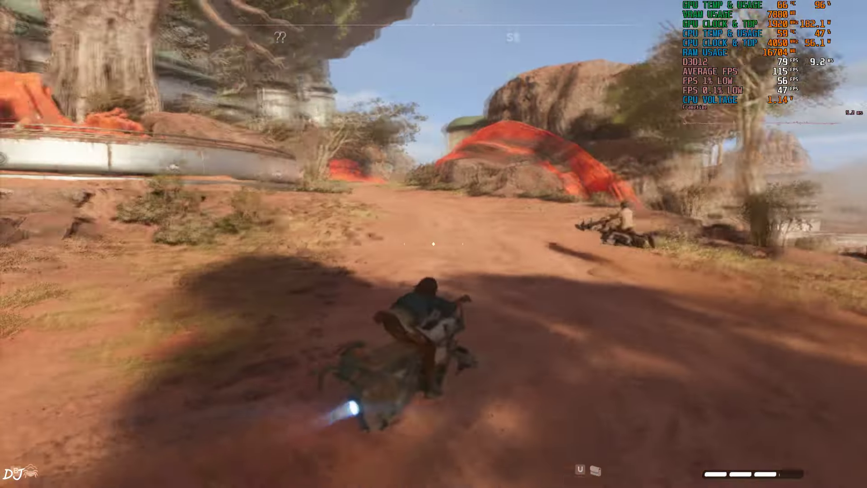
{"action": "key", "text": "a"}
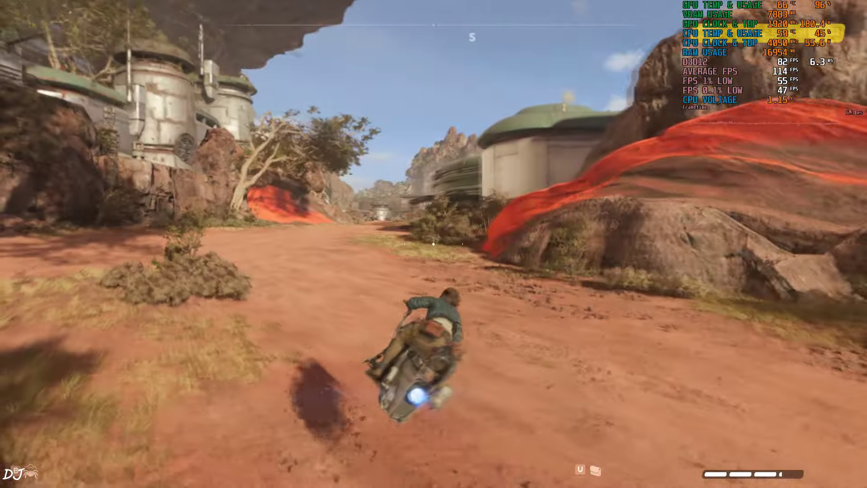
{"action": "key", "text": "a"}
{"action": "key", "text": "d"}
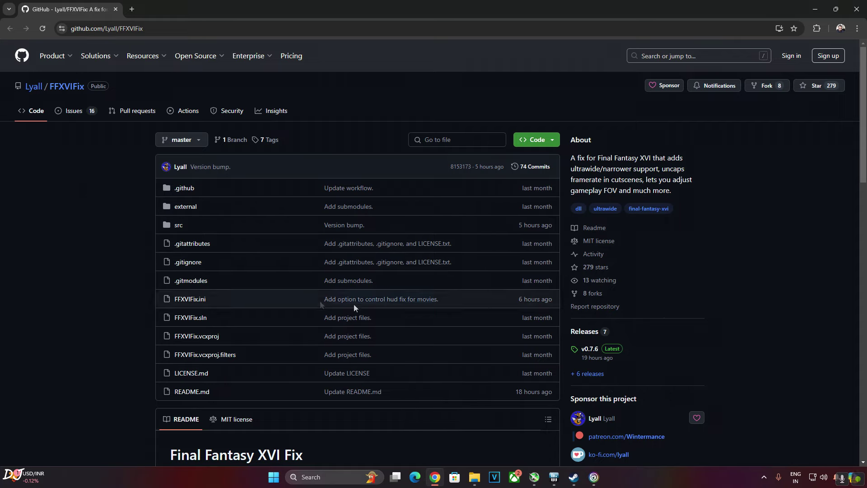
- Open the FFXVIFix Releases page and scroll through the v0.7.6 release notes
{"action": "left_click", "coordinate": [585, 332]}
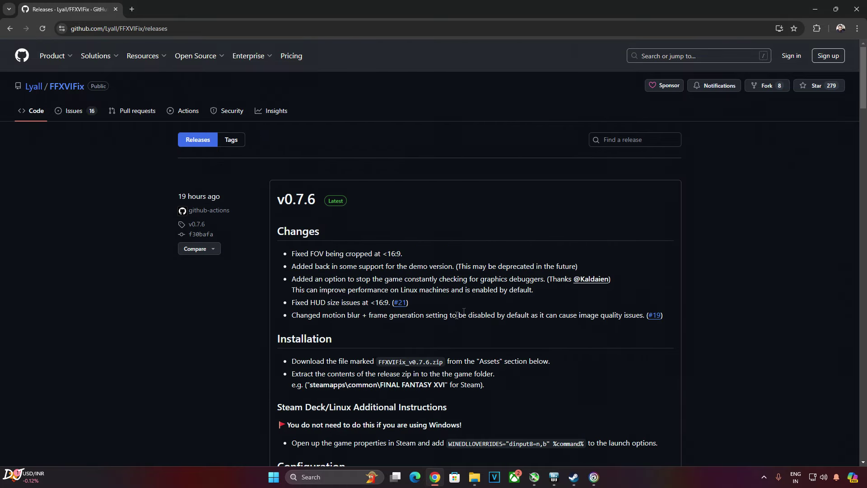
{"action": "scroll", "coordinate": [464, 312], "scroll_direction": "down", "scroll_amount": 6}
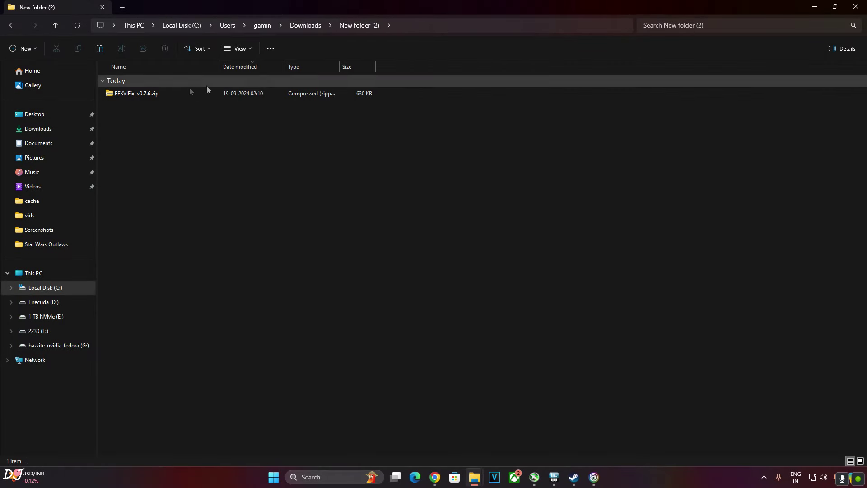
- Copy all five files from FFXVIFix_v0.7.6.zip, then switch to the Steam library
{"action": "double_click", "coordinate": [135, 93]}
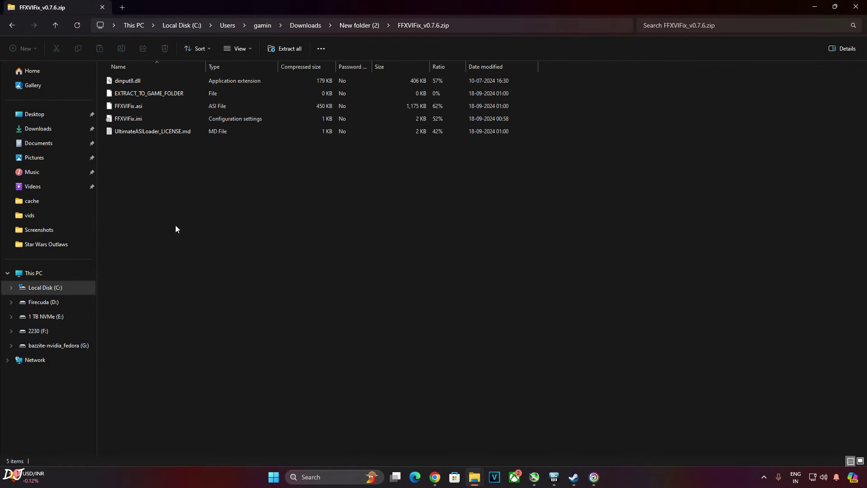
{"action": "left_click_drag", "start_coordinate": [132, 185], "coordinate": [123, 83]}
{"action": "right_click", "coordinate": [124, 82]}
{"action": "left_click", "coordinate": [146, 112]}
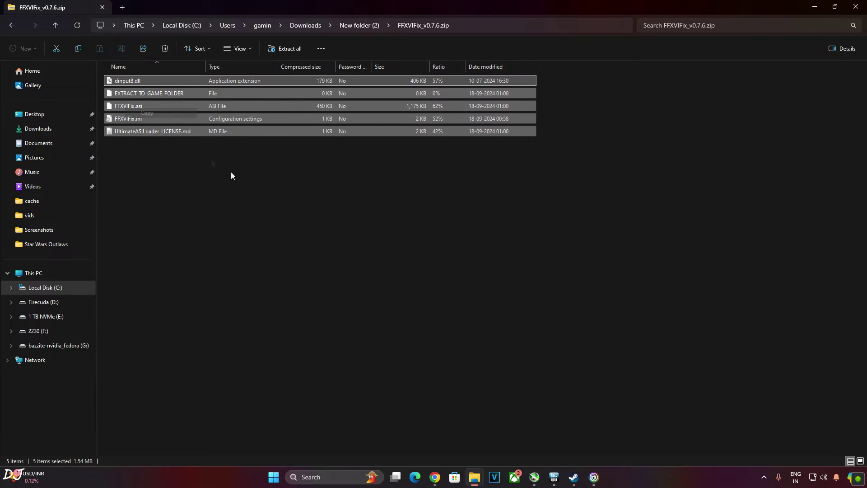
{"action": "left_click", "coordinate": [573, 477]}
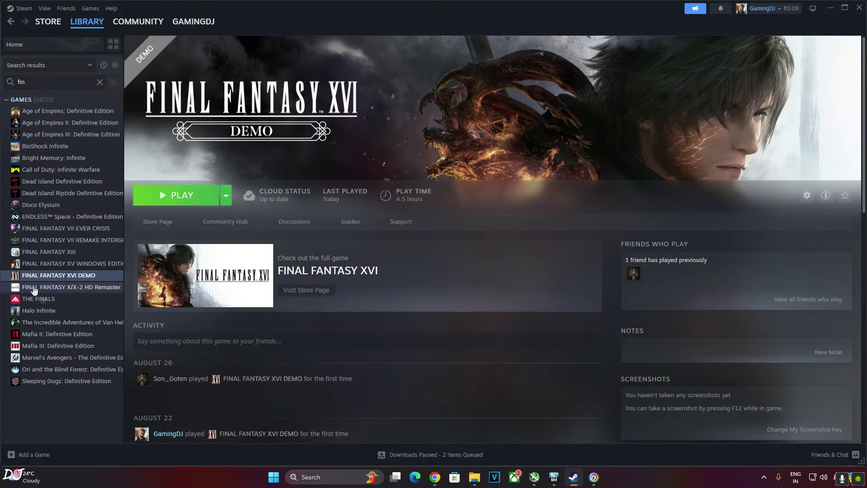
- Browse FINAL FANTASY XVI DEMO's local files and paste the five FFXVIFix files, including FFXVIFix.asi and dinput8.dll
{"action": "right_click", "coordinate": [60, 276]}
{"action": "mouse_move", "coordinate": [84, 319]}
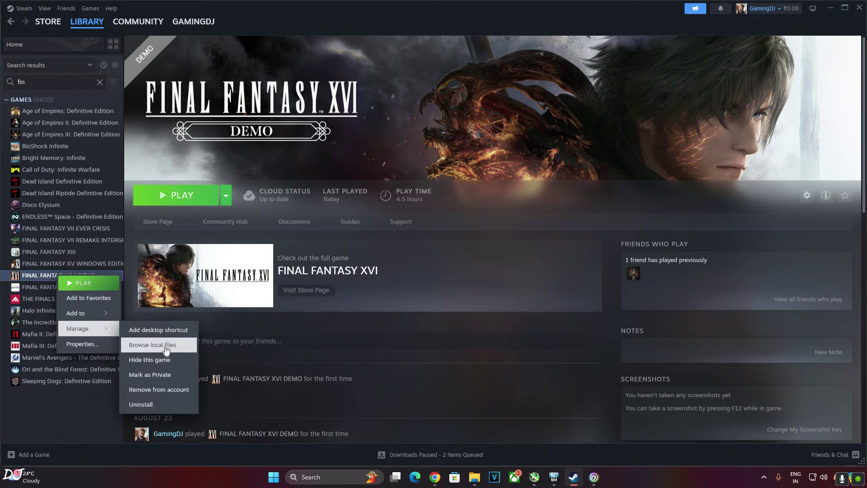
{"action": "left_click", "coordinate": [188, 349]}
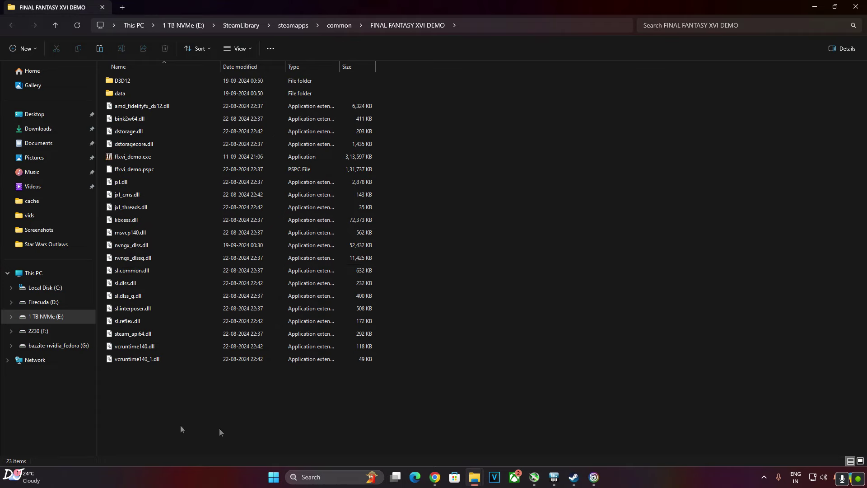
{"action": "right_click", "coordinate": [158, 385]}
{"action": "left_click", "coordinate": [167, 392]}
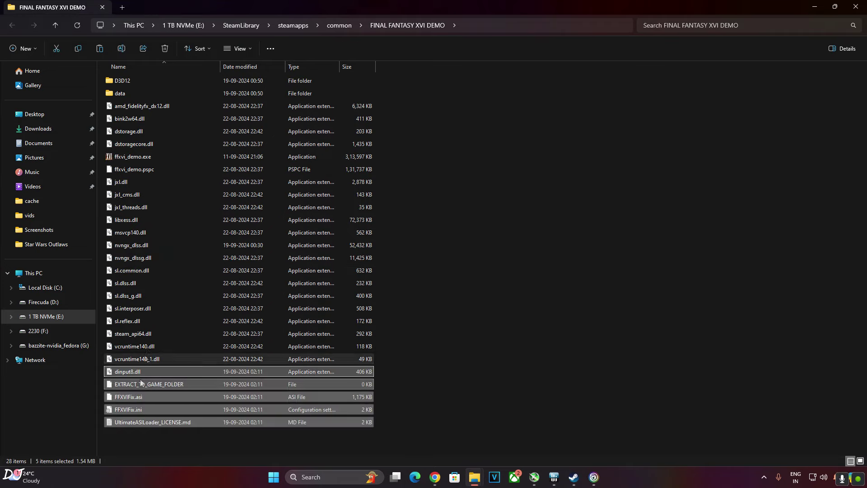